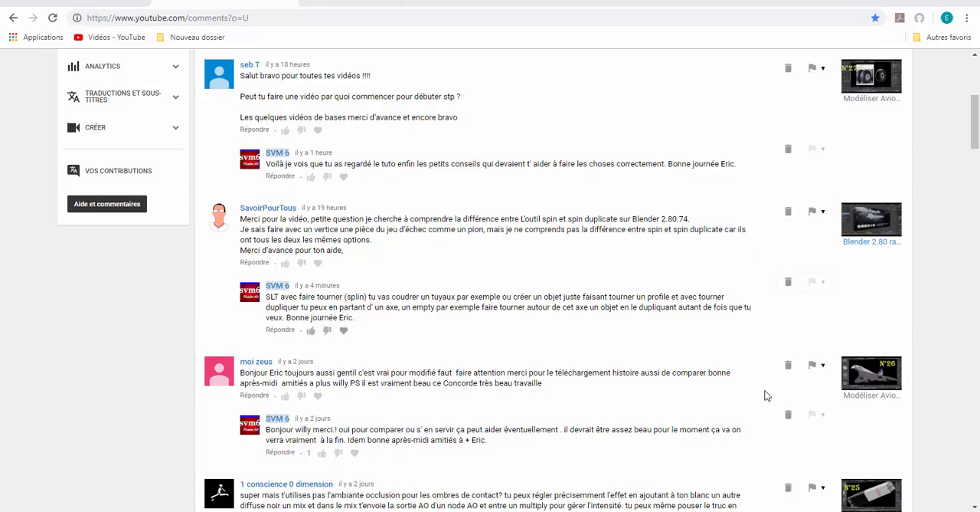
# - Switch to Blender and add a UV sphere mesh to the Scatter collection
pyautogui.click(790, 510)
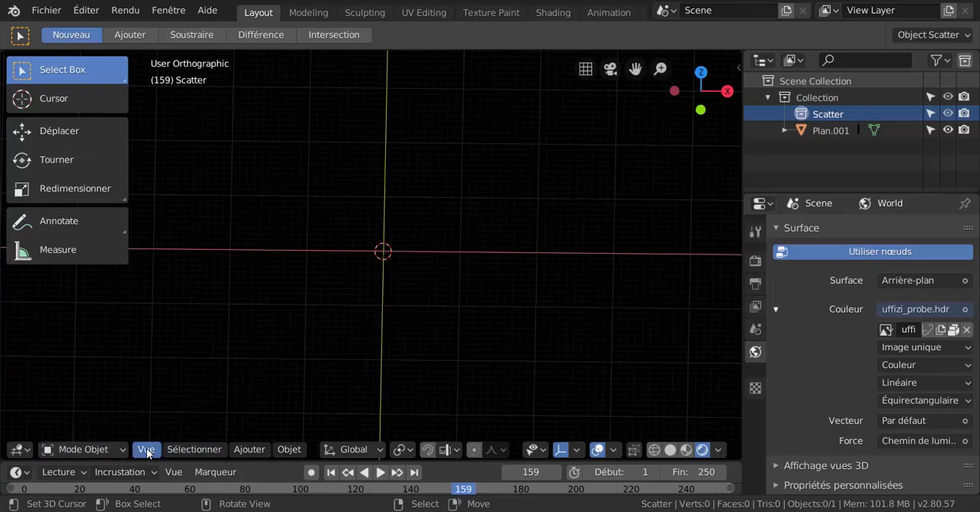
pyautogui.click(195, 448)
pyautogui.moveTo(257, 434)
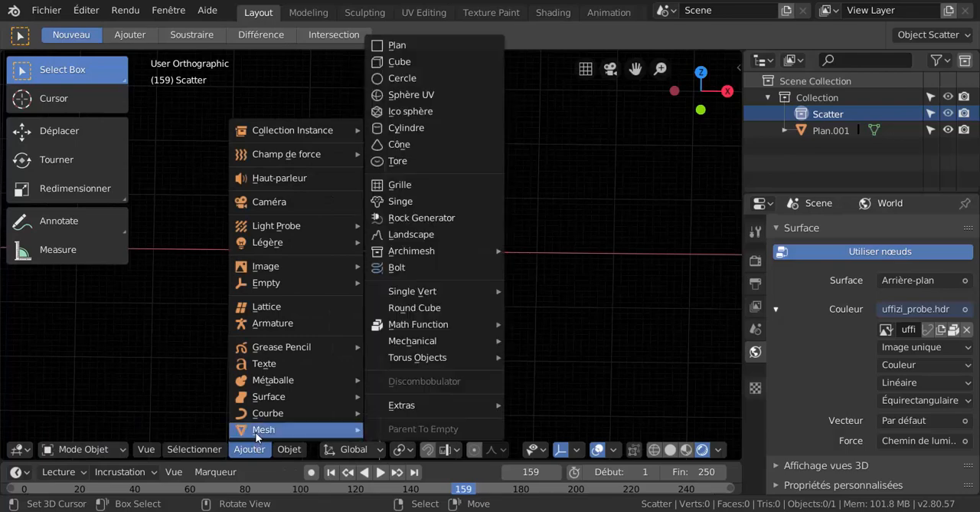
pyautogui.click(404, 98)
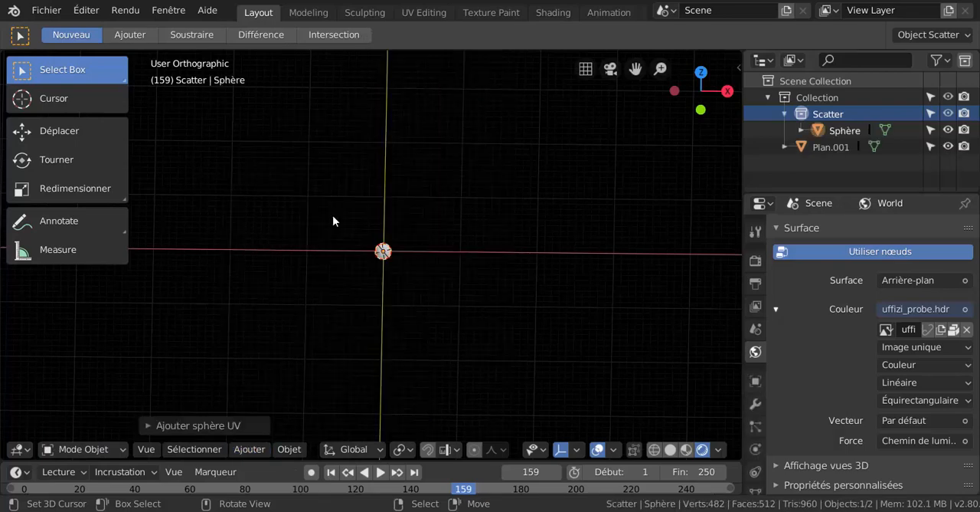
# - Set the new UV sphere to 16 segments and 8 rings
pyautogui.click(167, 426)
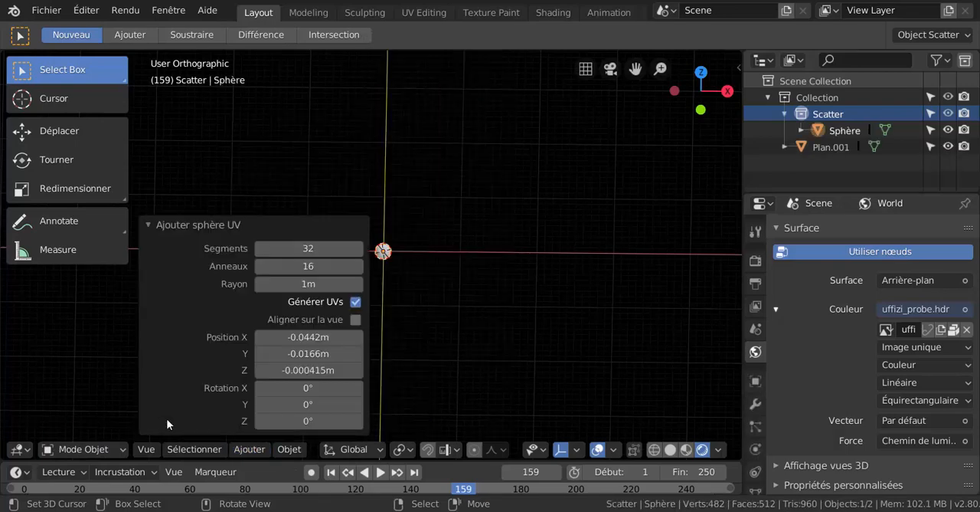
pyautogui.click(310, 249)
pyautogui.write('16')
pyautogui.press('Return')
pyautogui.click(311, 265)
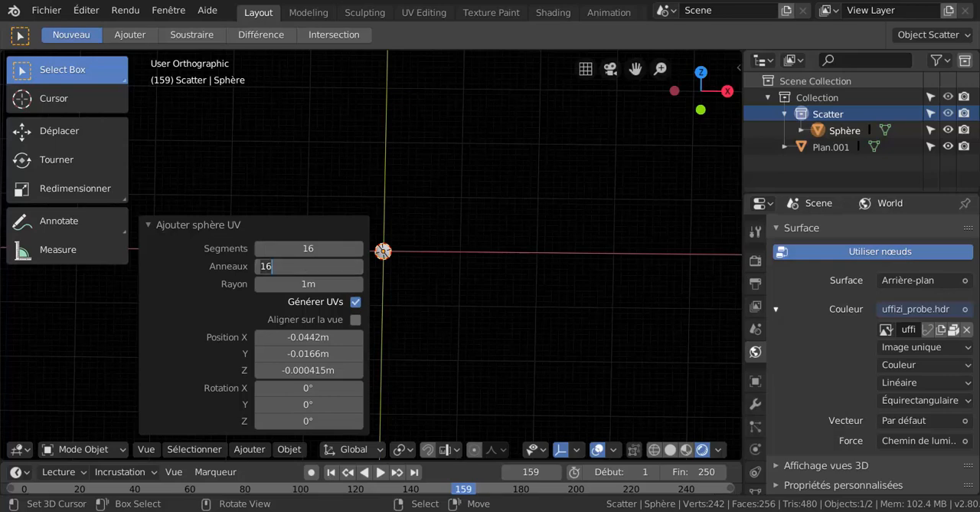
pyautogui.write('8')
pyautogui.press('Return')
# - In top view, move the sphere about 5.91 m along the positive X axis
pyautogui.scroll(3, 438, 299)
pyautogui.scroll(6, 441, 301)
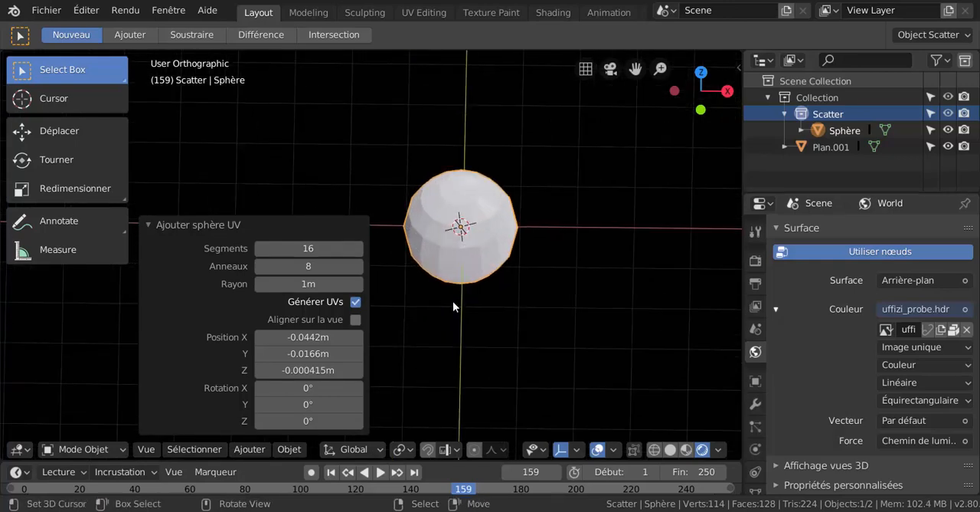
pyautogui.press('KP_7')
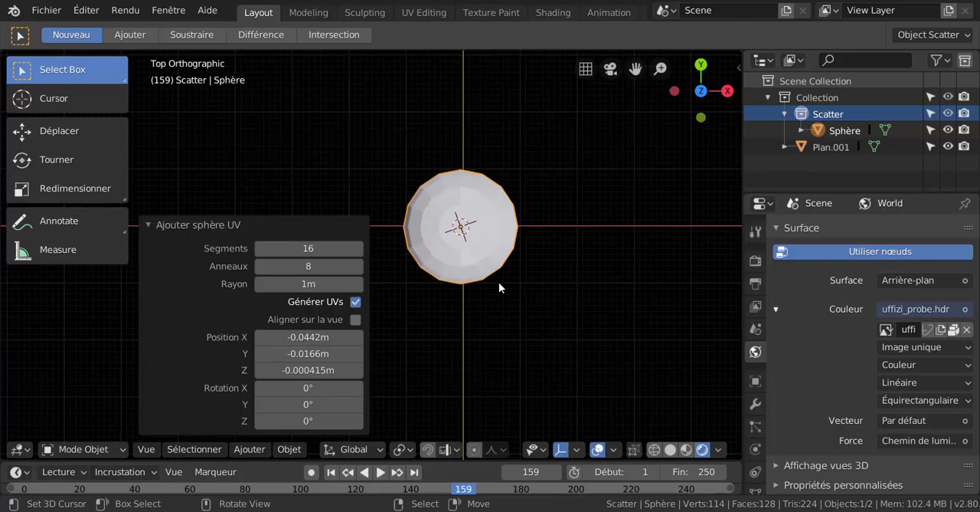
pyautogui.scroll(-3, 498, 285)
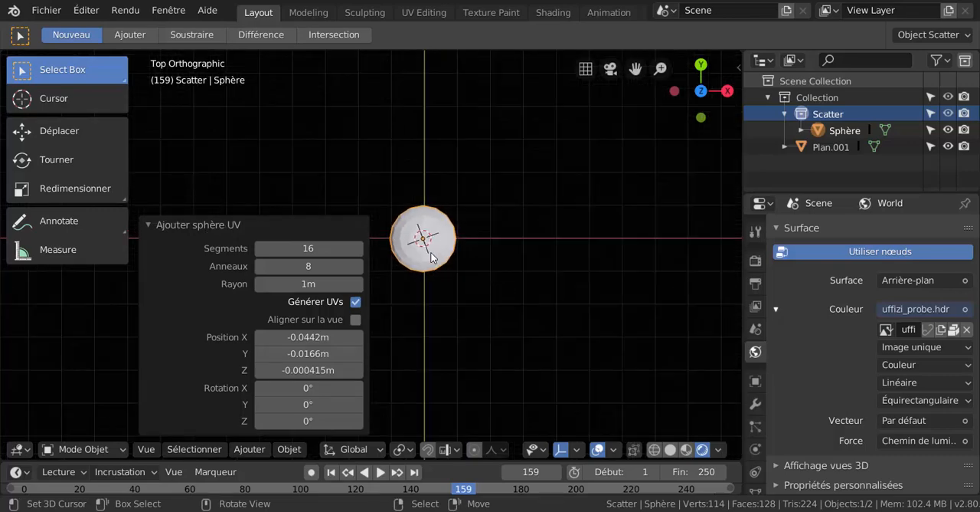
pyautogui.press('g')
pyautogui.click(626, 252)
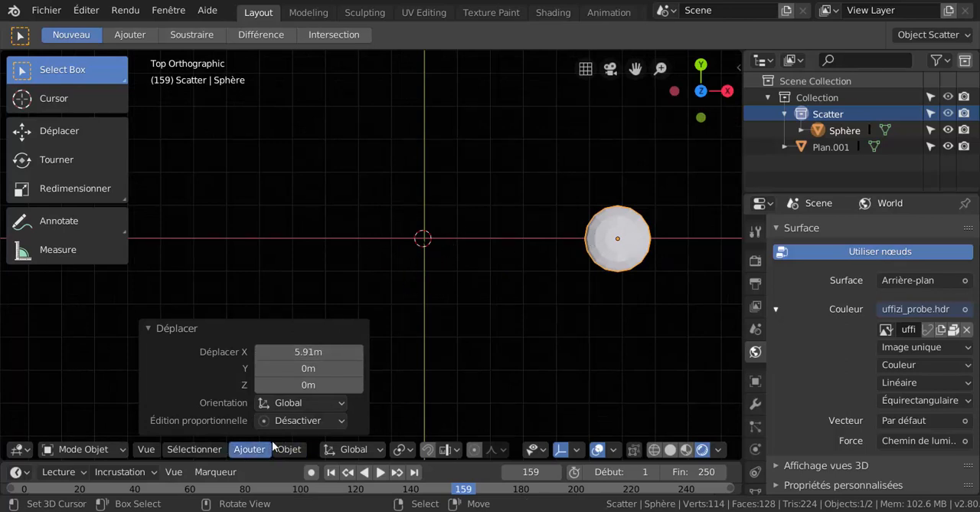
# - Set the sphere's origin to the 3D cursor and collapse the operation's settings
pyautogui.click(190, 448)
pyautogui.moveTo(238, 449)
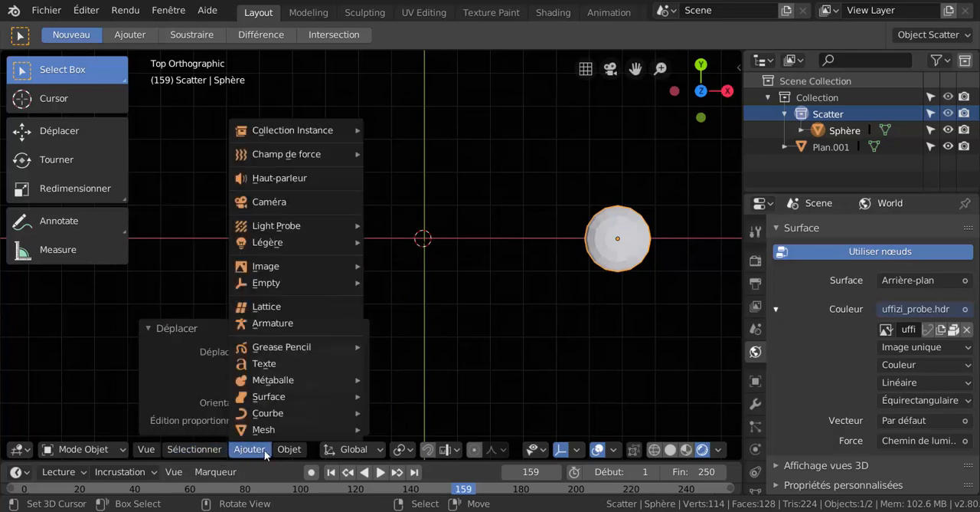
pyautogui.moveTo(300, 451)
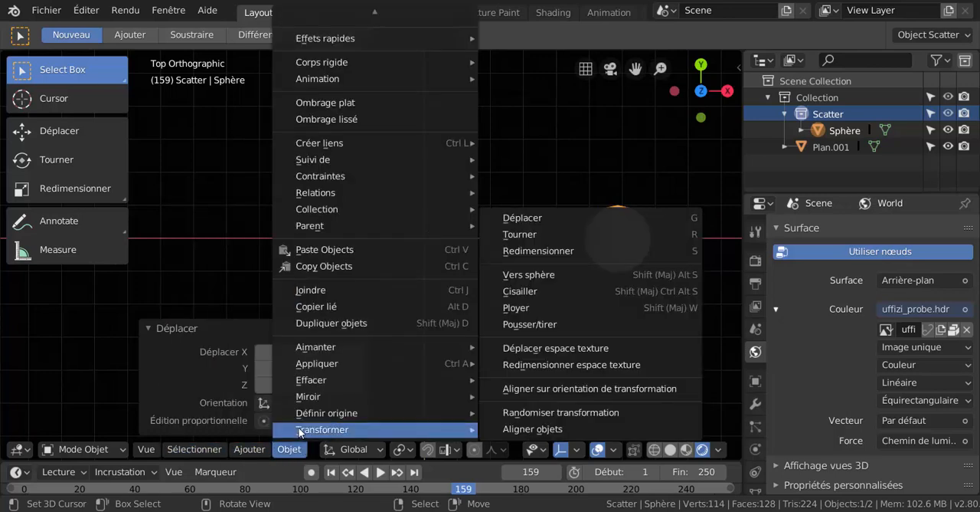
pyautogui.moveTo(308, 414)
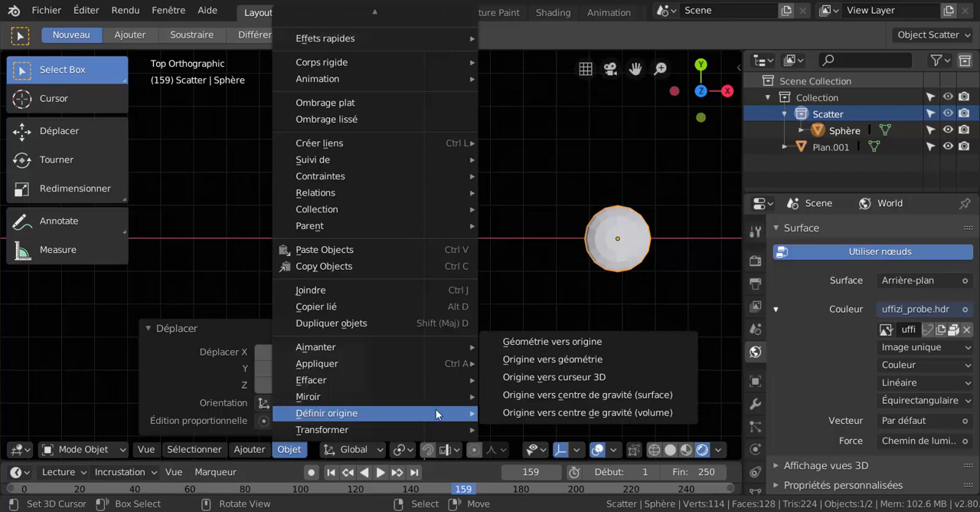
pyautogui.click(548, 377)
pyautogui.scroll(-1, 427, 246)
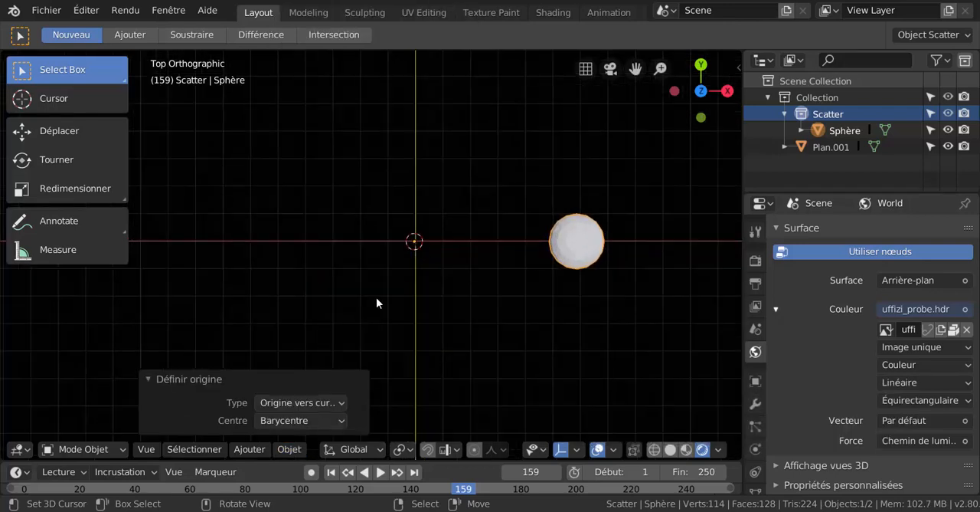
pyautogui.click(152, 379)
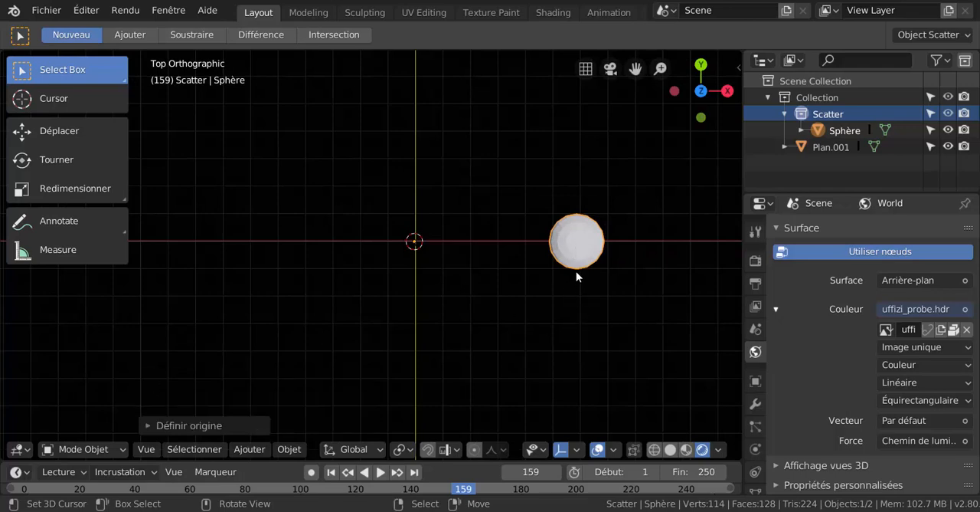
# - Try rotating the sphere around its relocated origin
pyautogui.press('r')
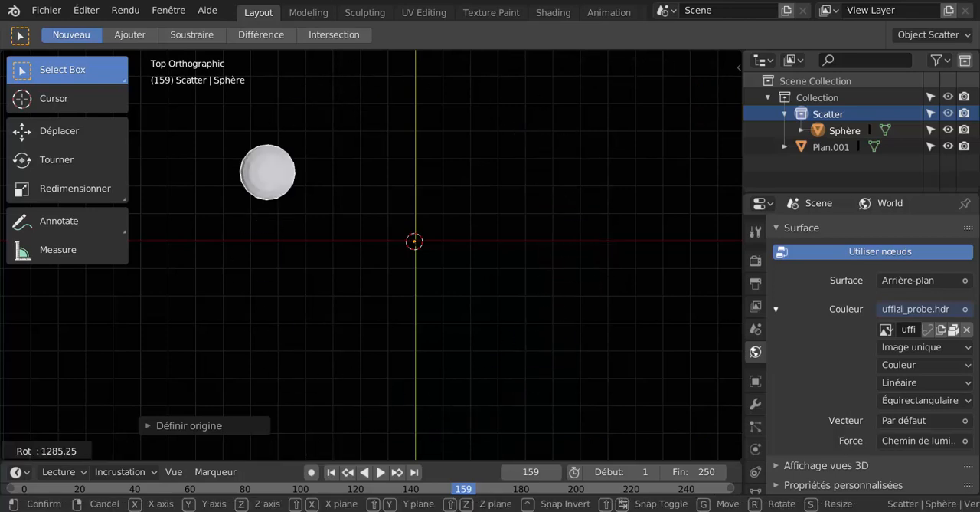
pyautogui.rightClick(477, 281)
pyautogui.click(250, 449)
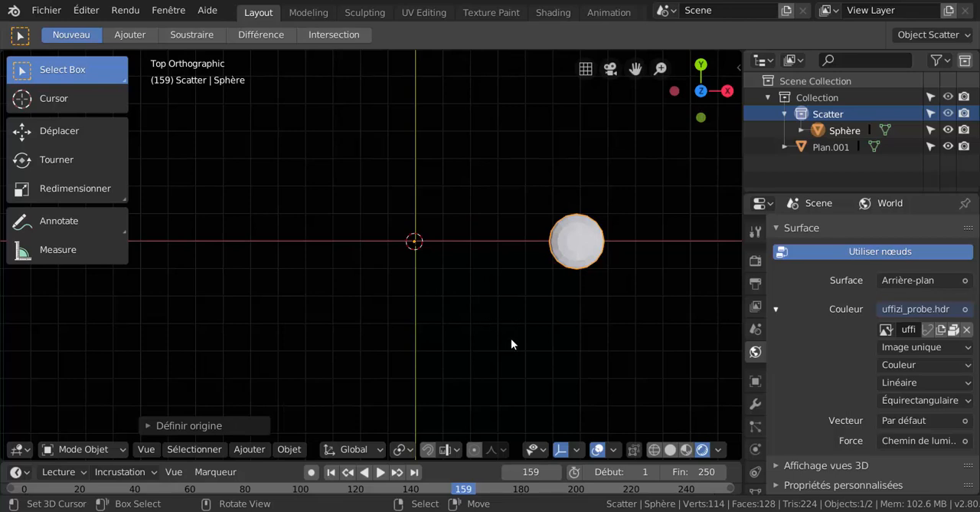
# - Enter Edit Mode on the sphere and activate the Spin (Faire tourner) tool
pyautogui.hotkey('ctrl', 'Tab')
pyautogui.click(619, 341)
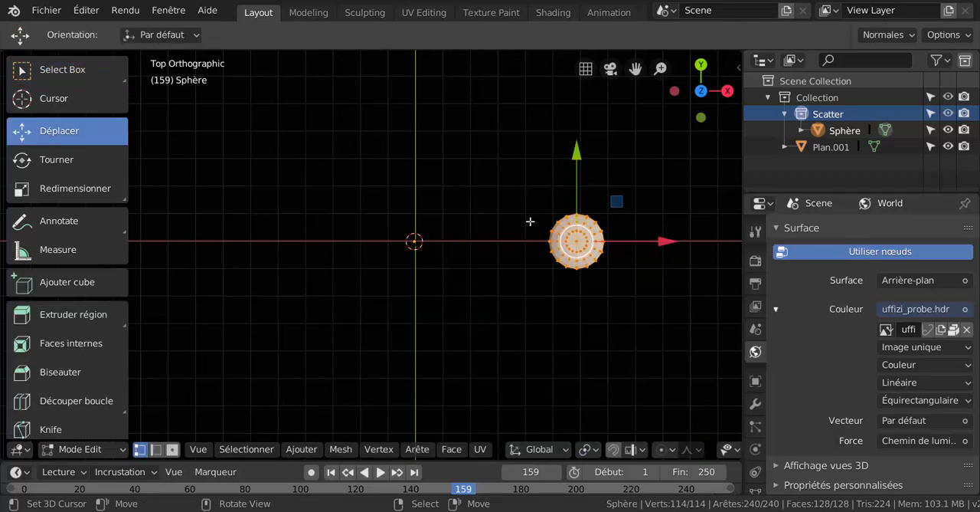
pyautogui.scroll(-5, 122, 306)
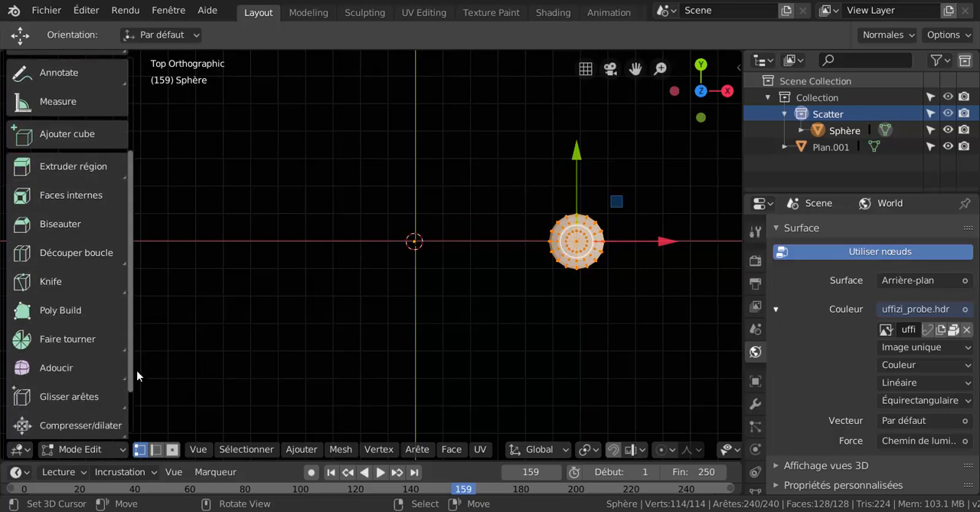
pyautogui.scroll(-3, 136, 370)
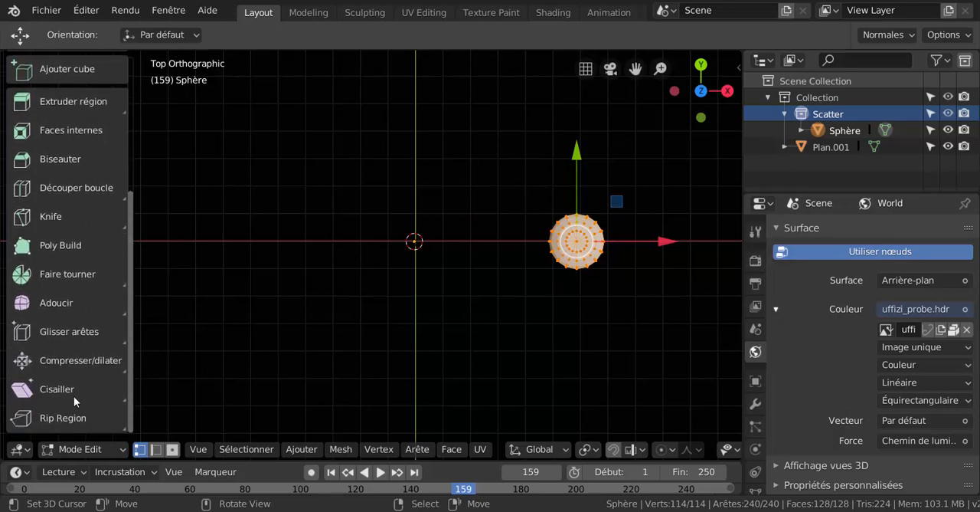
pyautogui.click(125, 289)
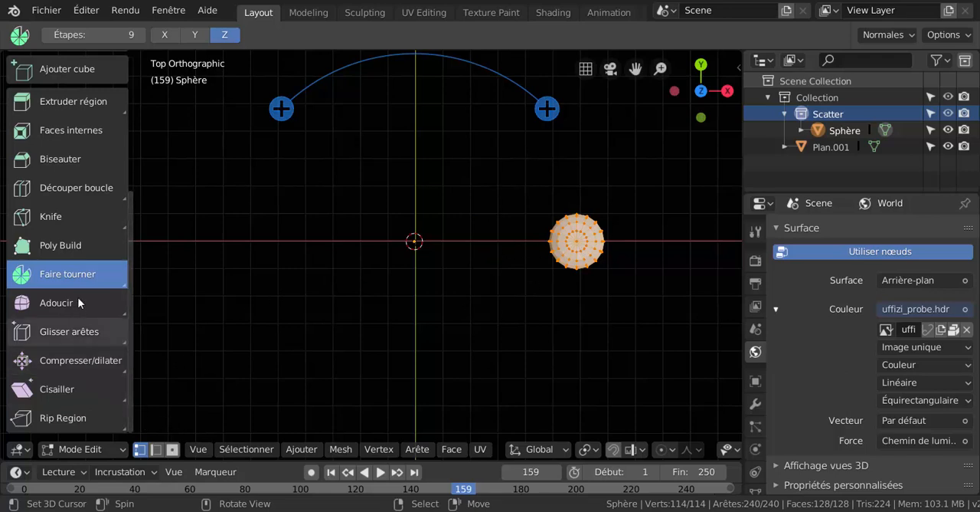
# - Spin the sphere's mesh as duplicates around the 3D cursor on the Z axis, using 12 steps over 360°
pyautogui.scroll(-4, 664, 258)
pyautogui.scroll(3, 665, 258)
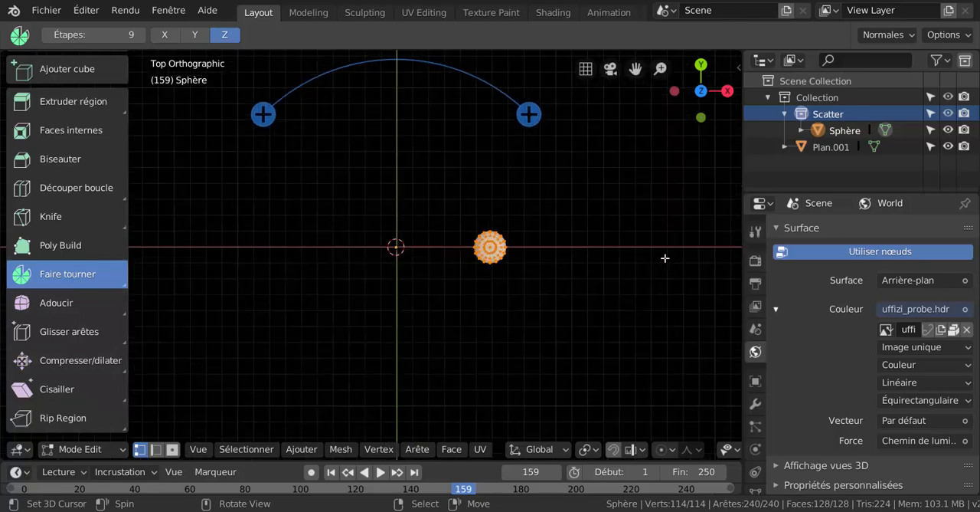
pyautogui.click(536, 113)
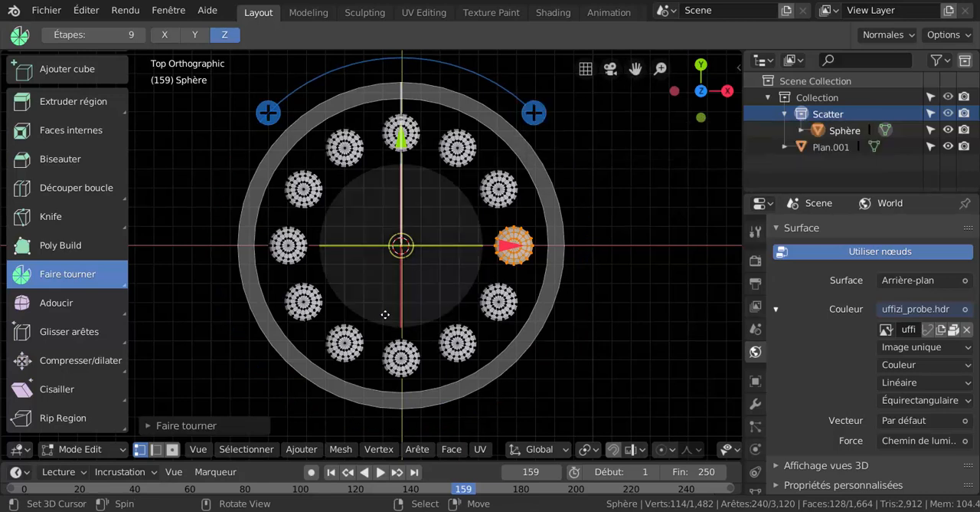
# - Set the spin's angle to 180° with 12 steps and collapse its settings
pyautogui.click(180, 428)
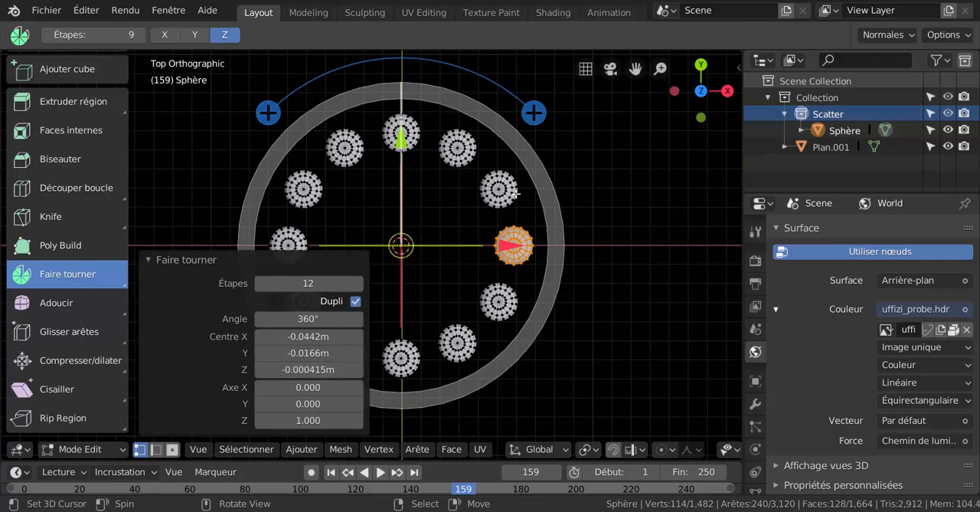
pyautogui.click(309, 283)
pyautogui.click(323, 319)
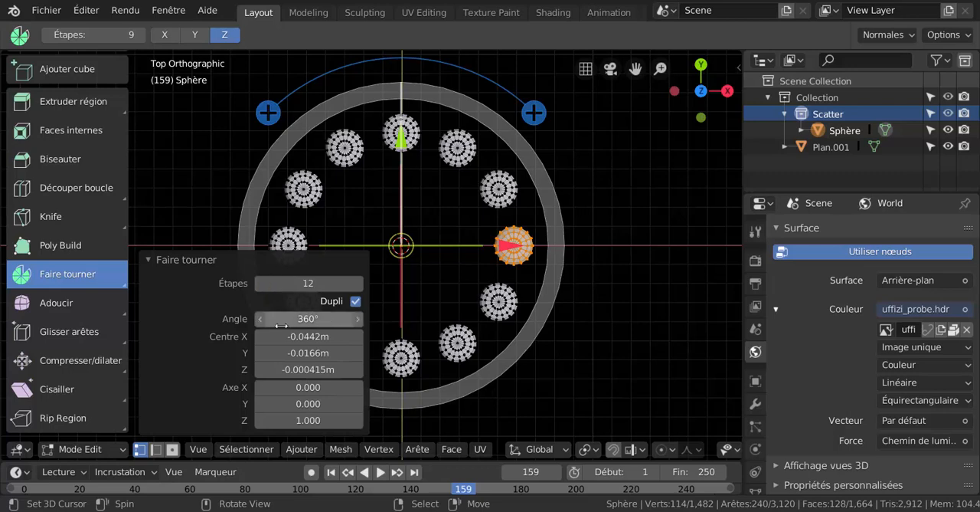
pyautogui.click(305, 321)
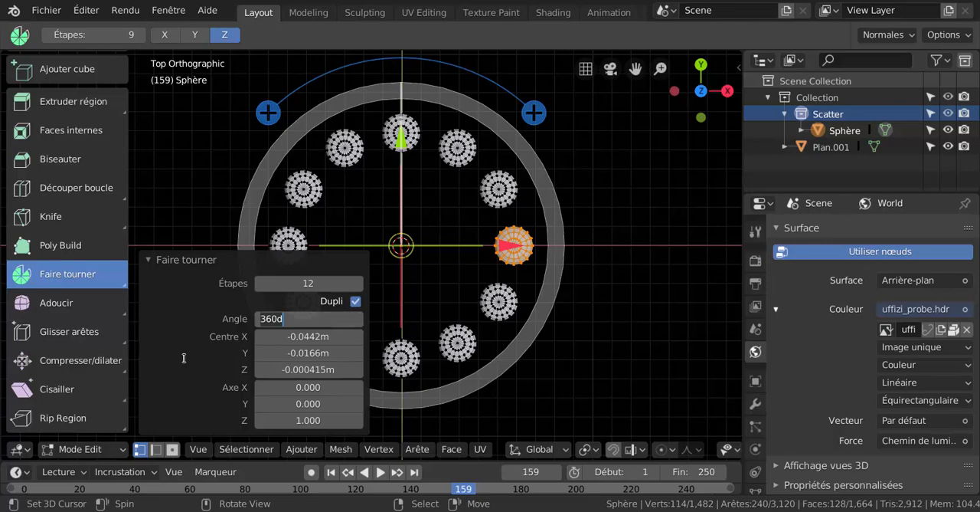
pyautogui.write('180')
pyautogui.press('Return')
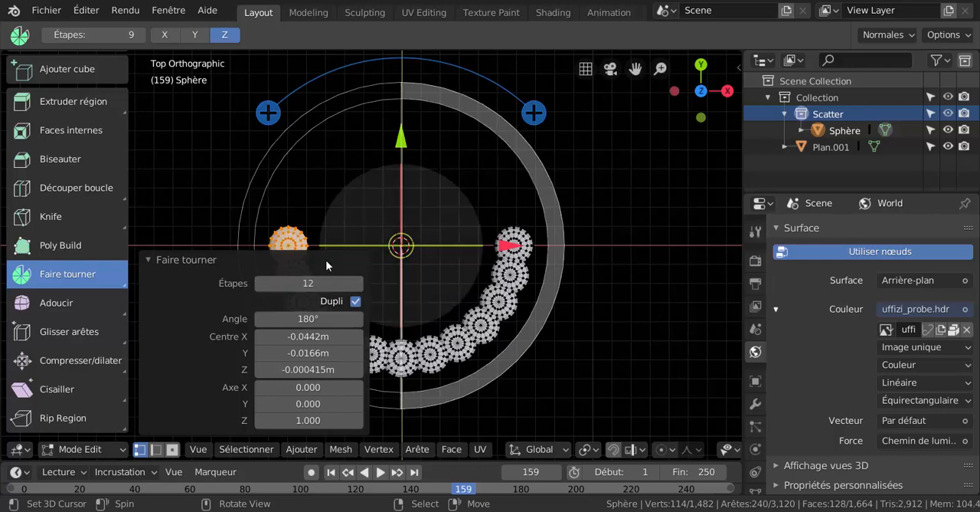
pyautogui.click(150, 261)
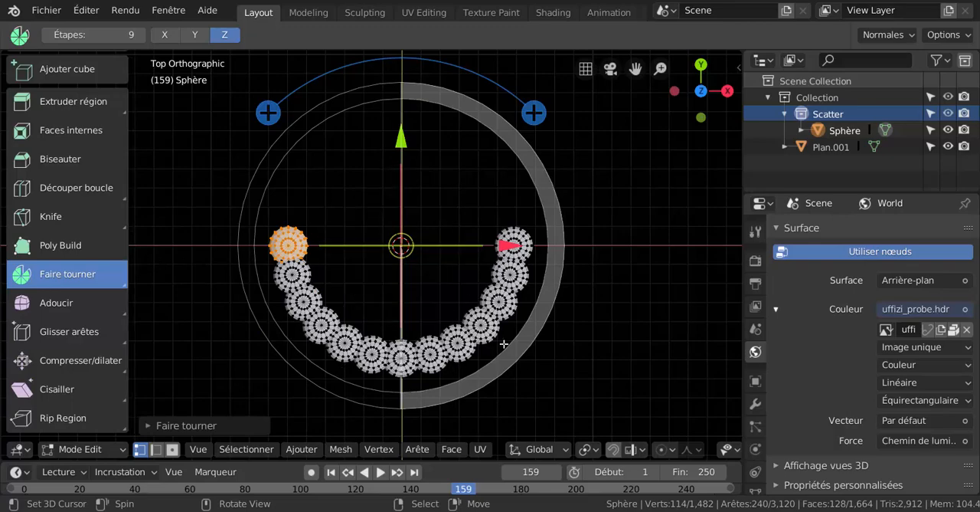
# - Temporarily disable Dupli for the spin, turn off Auto Merge, and re-enable Dupli
pyautogui.moveTo(504, 344); pyautogui.dragTo(582, 350, button='middle')
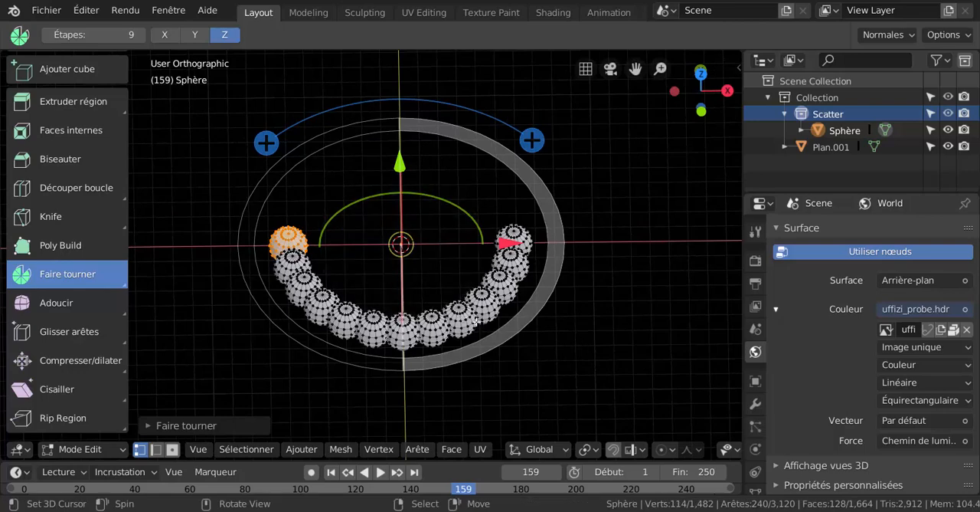
pyautogui.moveTo(474, 323); pyautogui.dragTo(454, 306, button='middle')
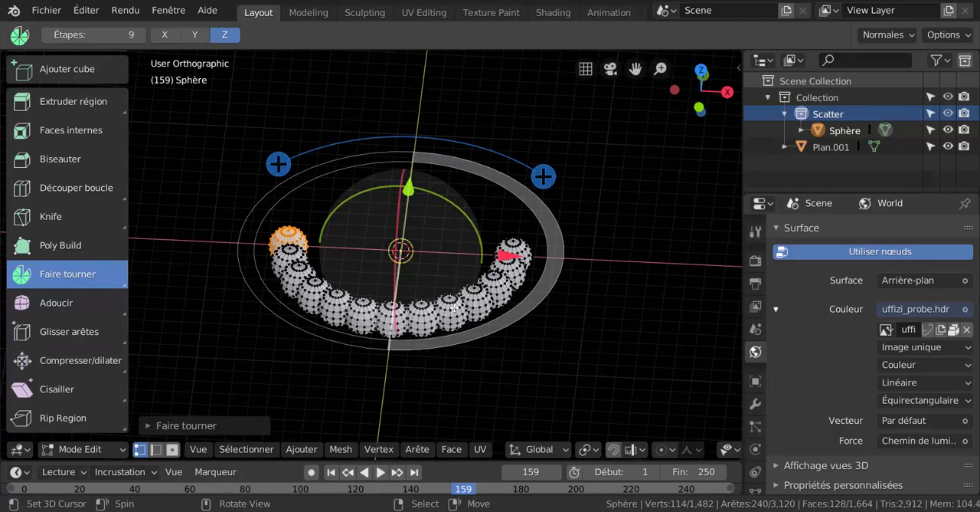
pyautogui.click(230, 425)
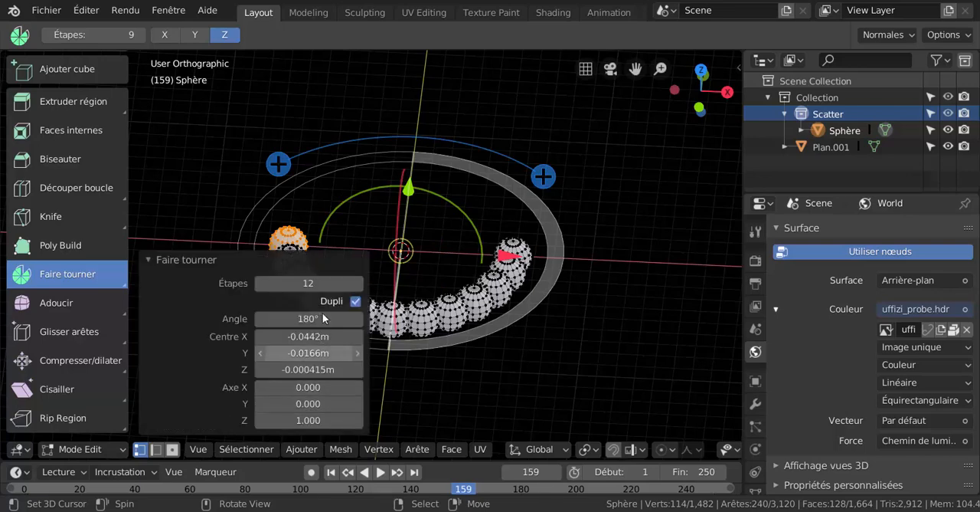
pyautogui.click(355, 301)
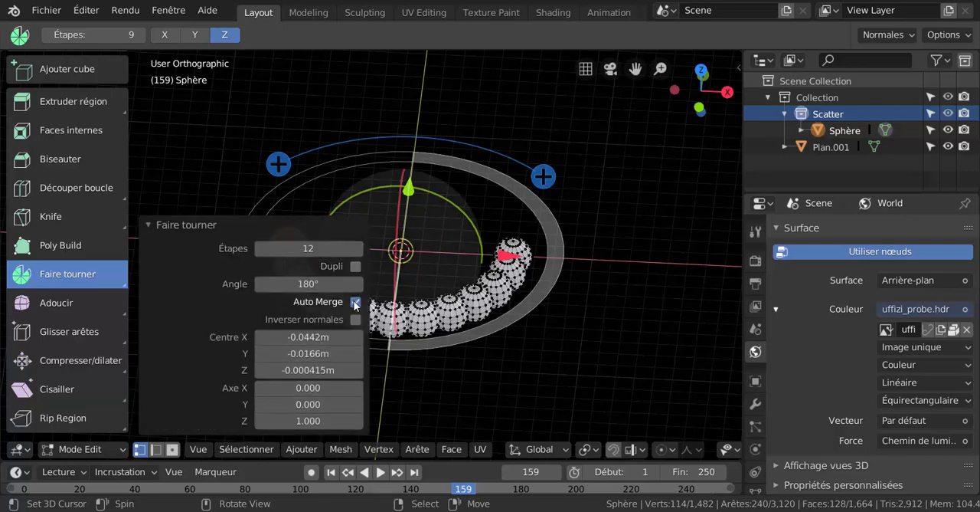
pyautogui.click(356, 302)
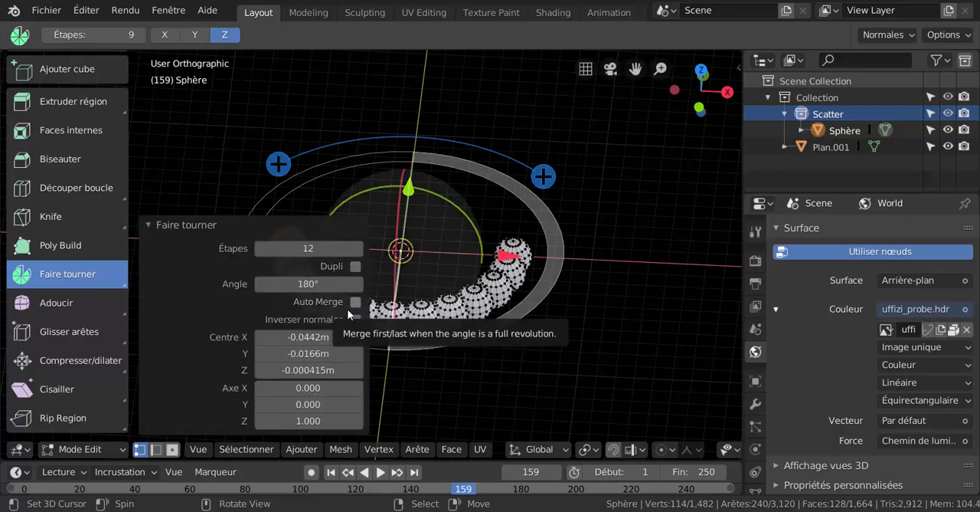
pyautogui.click(356, 265)
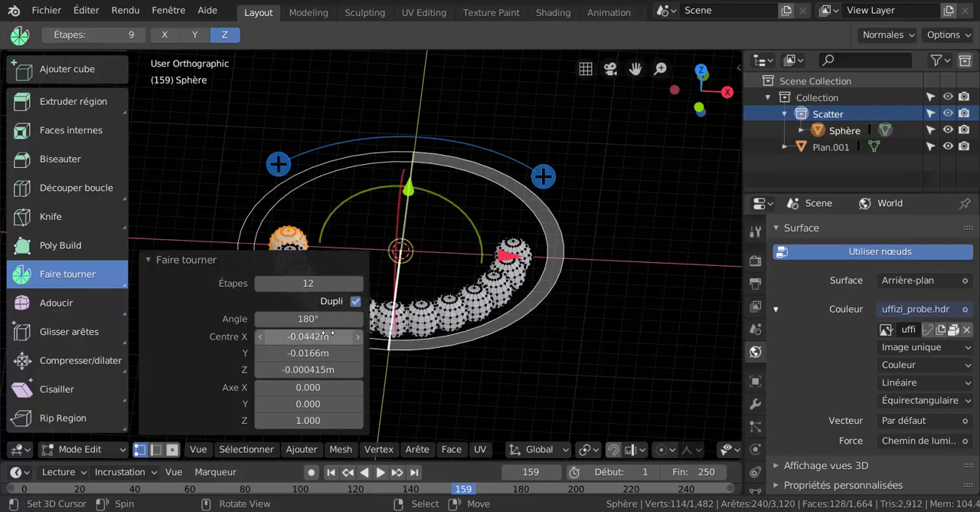
# - Select all vertices of the spun sphere mesh and delete them
pyautogui.moveTo(536, 344); pyautogui.dragTo(471, 315, button='middle')
pyautogui.press('x')
pyautogui.click(470, 319)
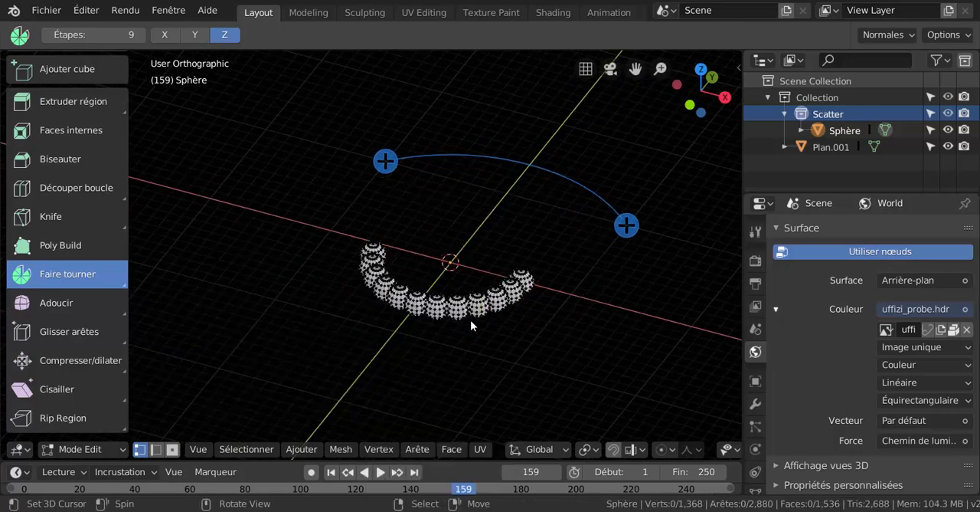
pyautogui.press('x')
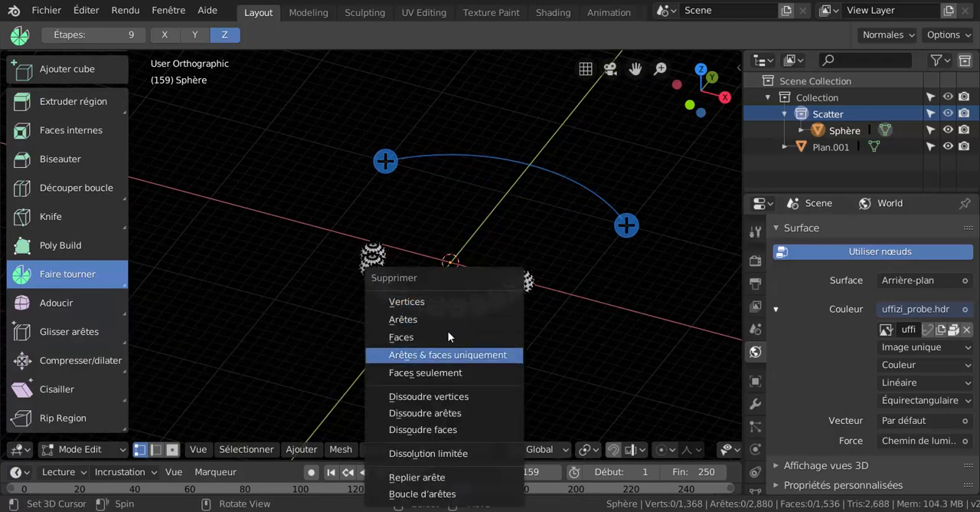
pyautogui.press('Escape')
pyautogui.press('a')
pyautogui.press('x')
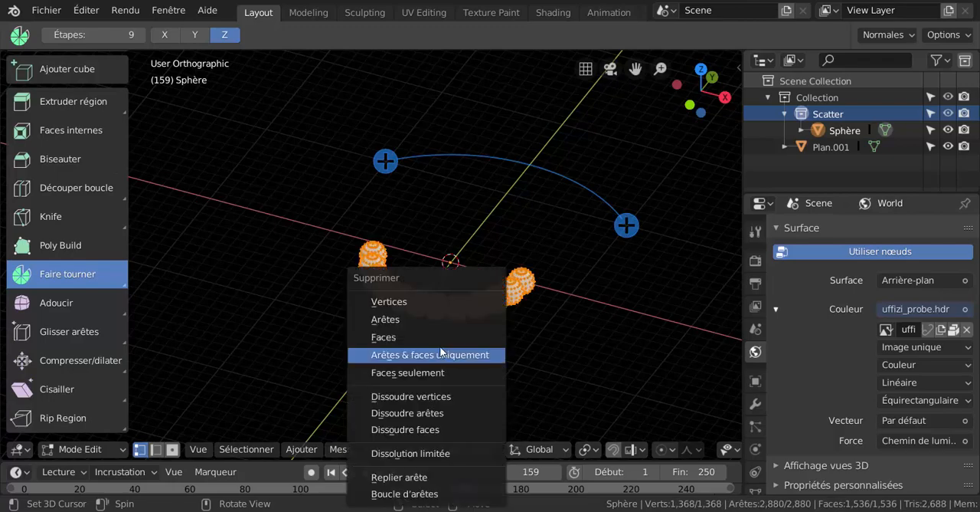
pyautogui.click(418, 302)
# - Switch to Object Mode and add a circle mesh at the 3D cursor
pyautogui.keyDown('shift'); pyautogui.moveTo(482, 291); pyautogui.dragTo(268, 268, button='middle'); pyautogui.keyUp('shift')
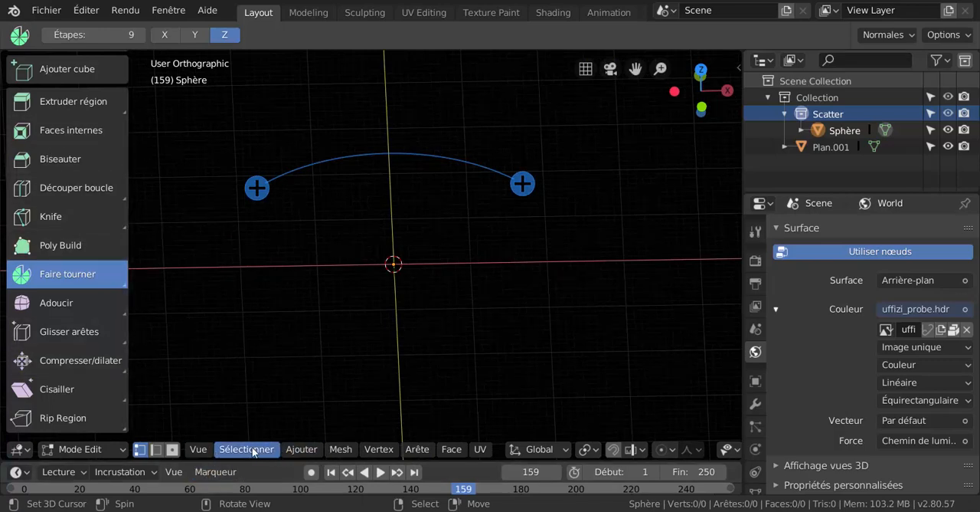
pyautogui.click(298, 450)
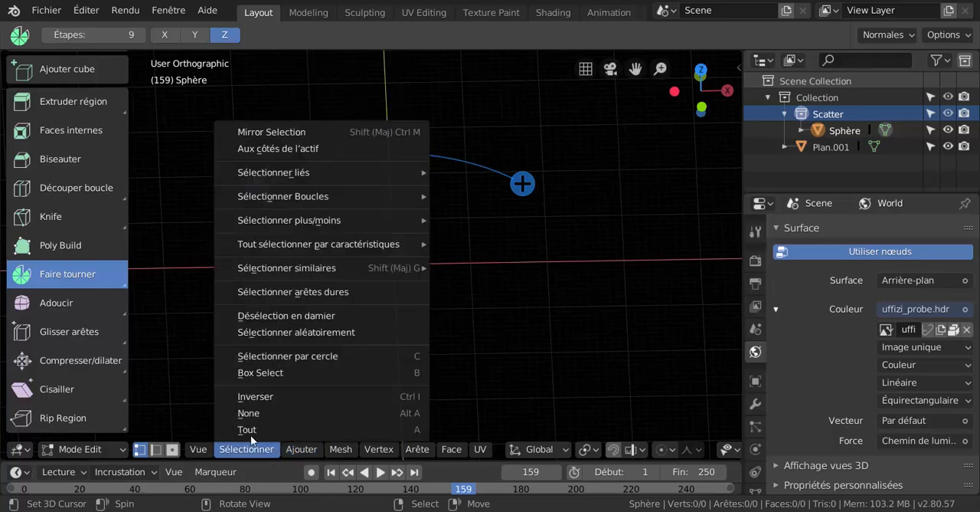
pyautogui.hotkey('ctrl', 'Tab')
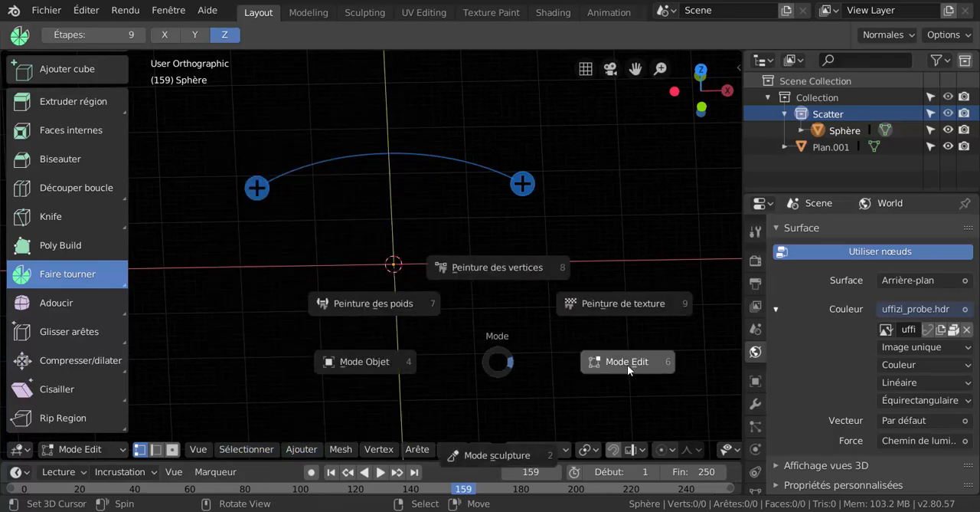
pyautogui.click(349, 369)
pyautogui.click(253, 450)
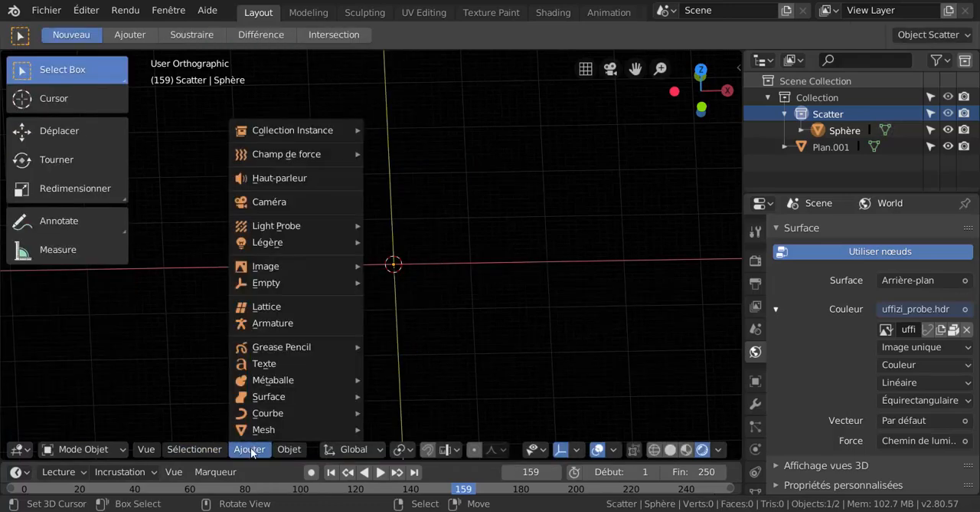
pyautogui.moveTo(263, 429)
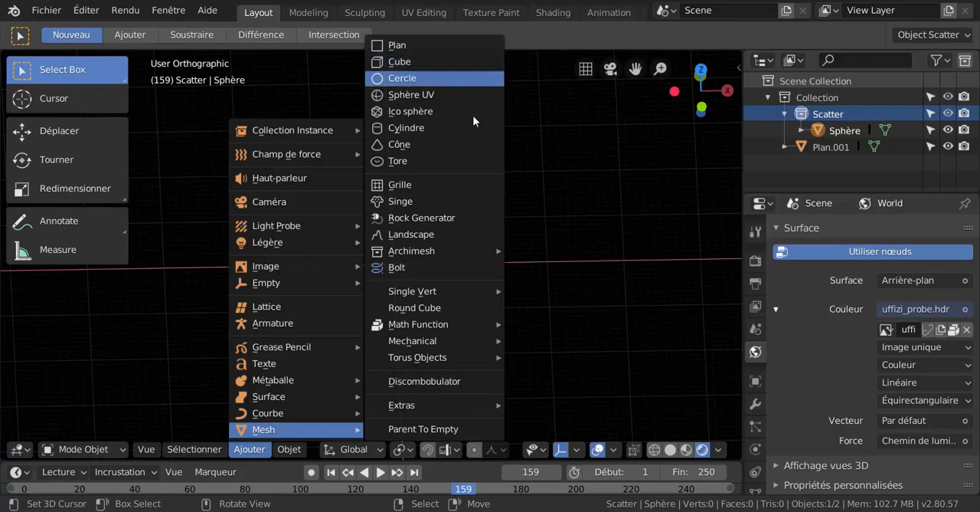
pyautogui.click(411, 77)
# - Scale the new circle uniformly by a factor of about 4.158
pyautogui.scroll(-3, 546, 286)
pyautogui.press('s')
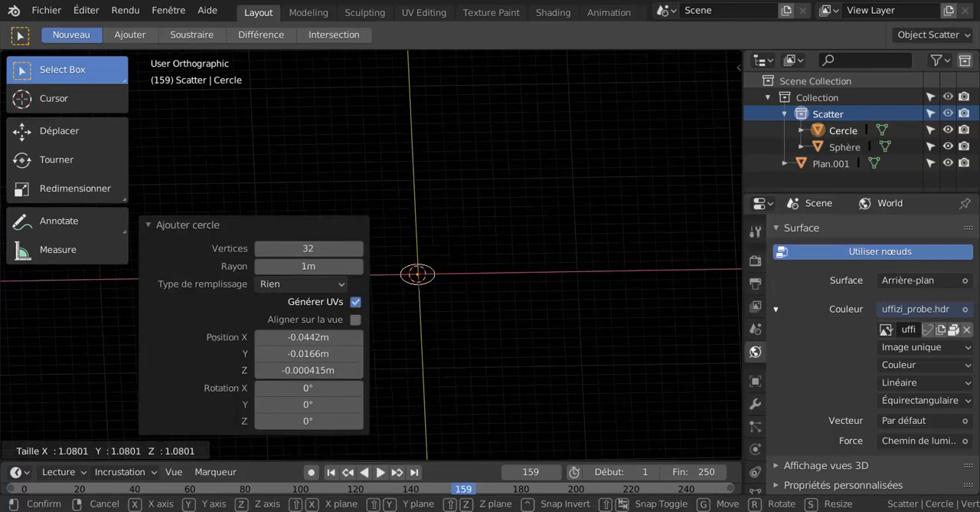
pyautogui.click(79, 111)
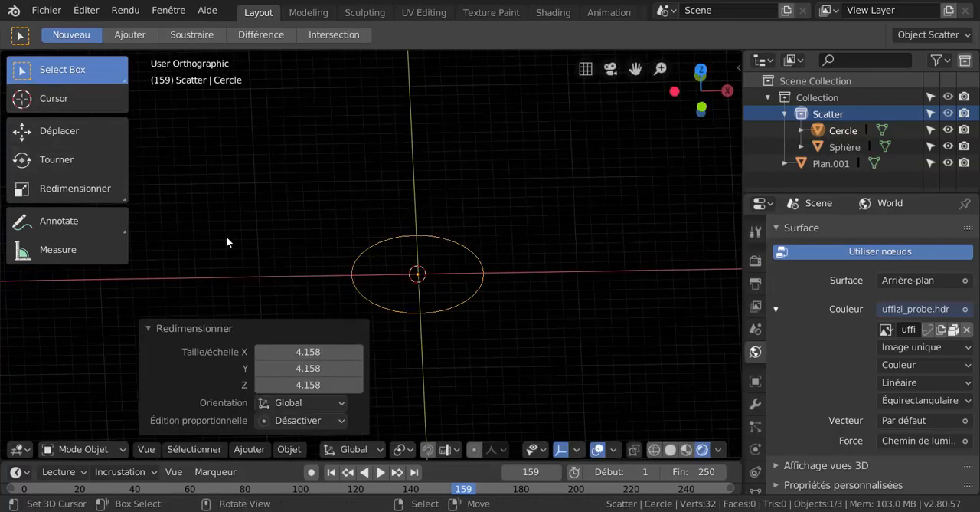
# - Enter Edit Mode on the circle and spin it on the Z axis with Dupli enabled, 12 steps over 360°
pyautogui.hotkey('ctrl', 'Tab')
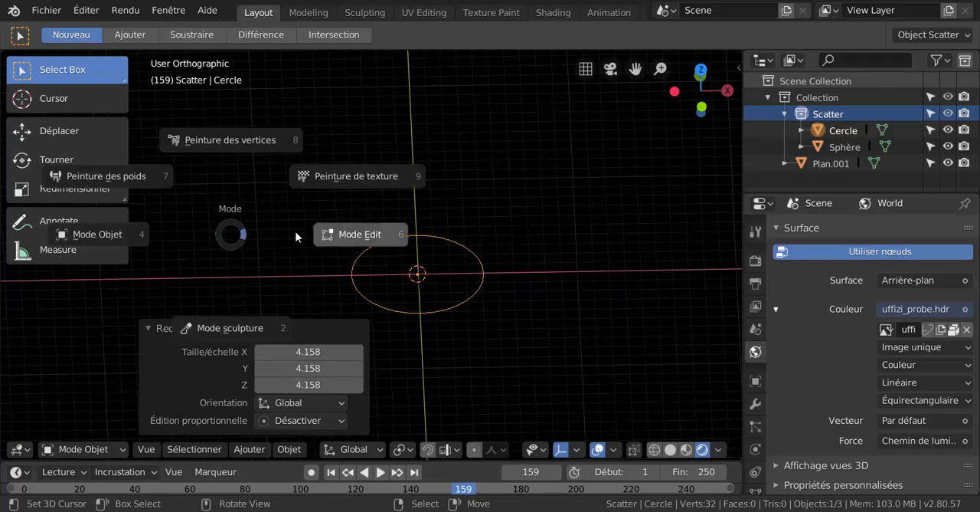
pyautogui.click(355, 244)
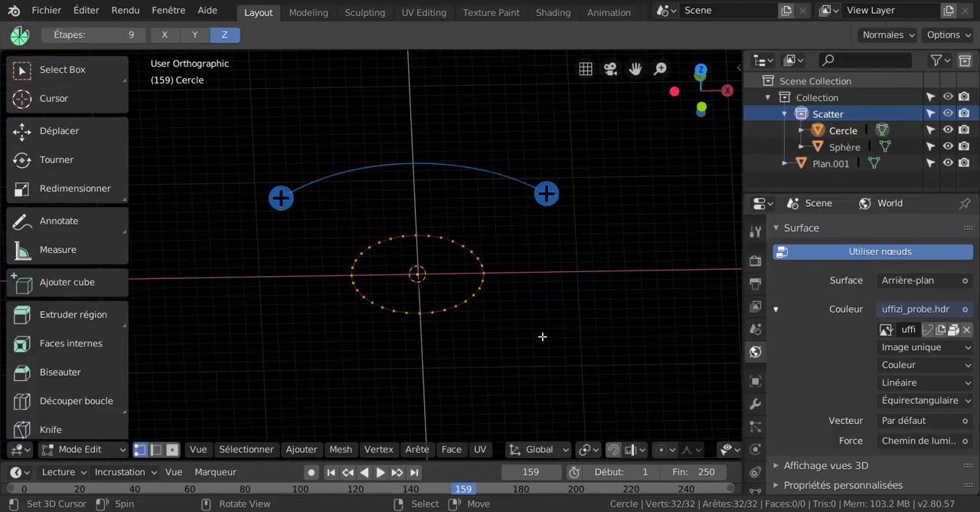
pyautogui.moveTo(602, 395); pyautogui.dragTo(479, 332, button='middle')
pyautogui.scroll(3, 478, 335)
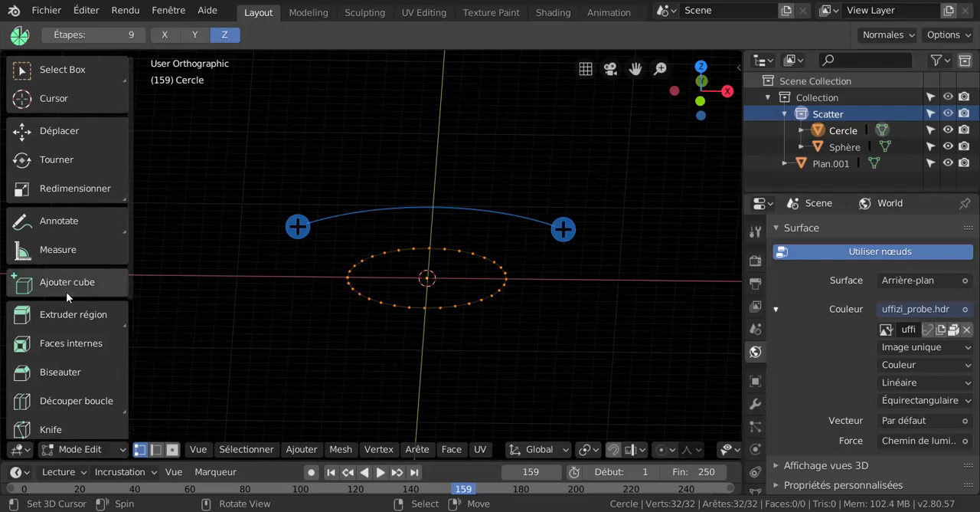
pyautogui.scroll(-4, 67, 352)
pyautogui.scroll(-2, 67, 393)
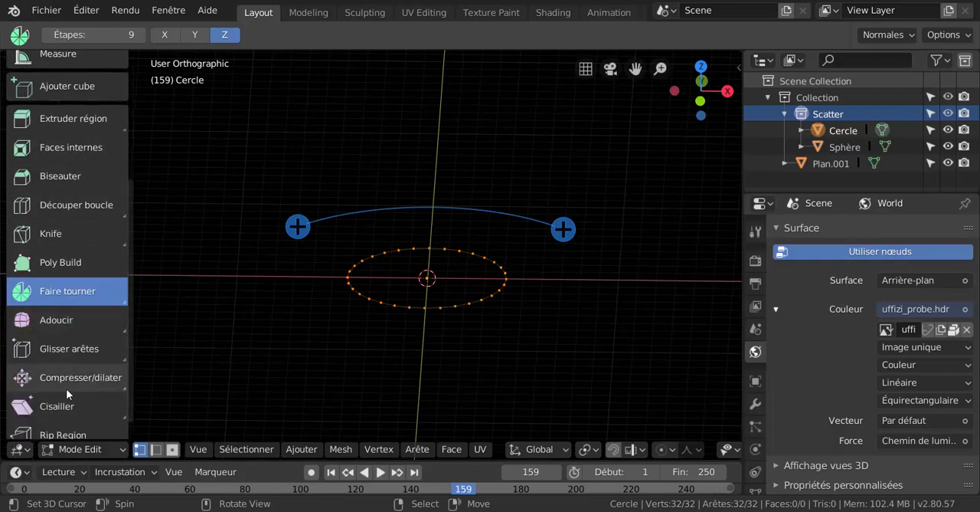
pyautogui.scroll(-1, 67, 393)
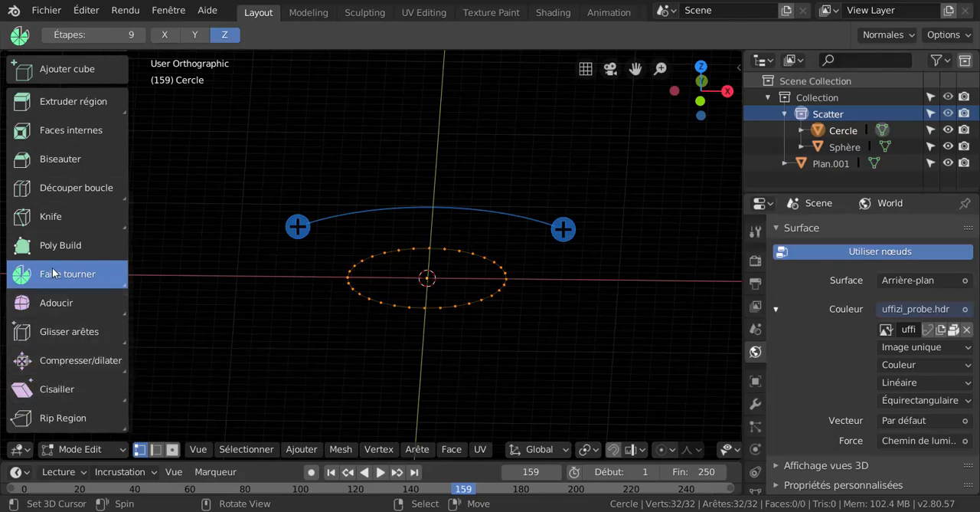
pyautogui.click(563, 229)
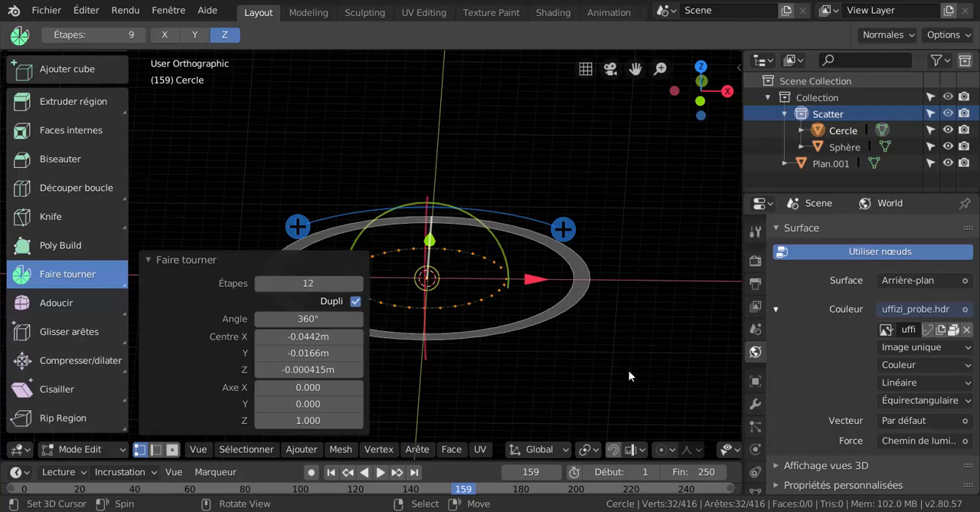
# - Tilt the circle's spin axis in front view to about X 0.954, Z 0.300
pyautogui.press('KP_1')
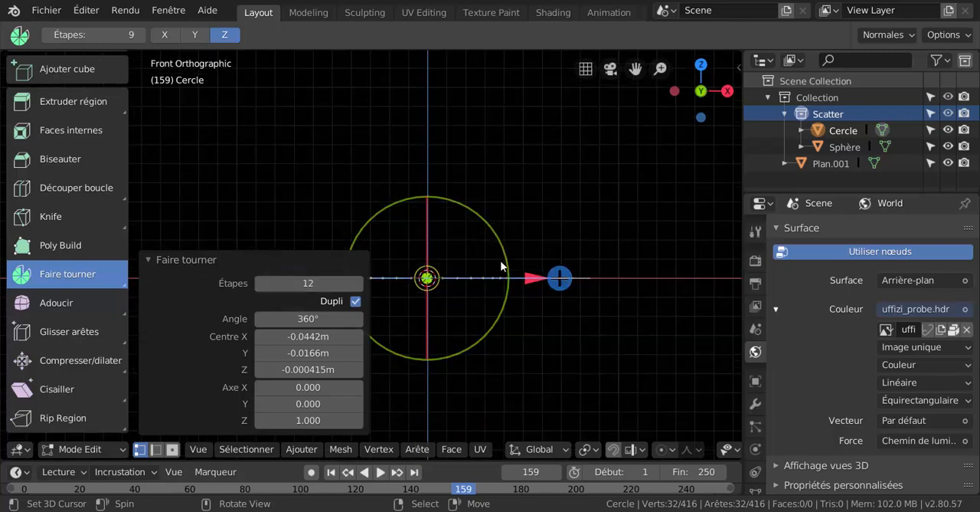
pyautogui.moveTo(506, 262); pyautogui.dragTo(507, 298)
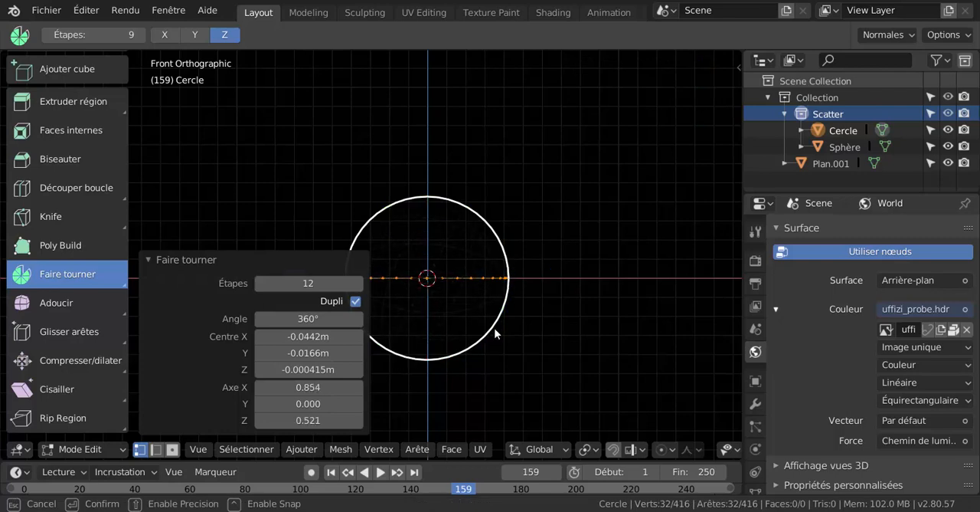
pyautogui.moveTo(489, 340); pyautogui.dragTo(478, 343)
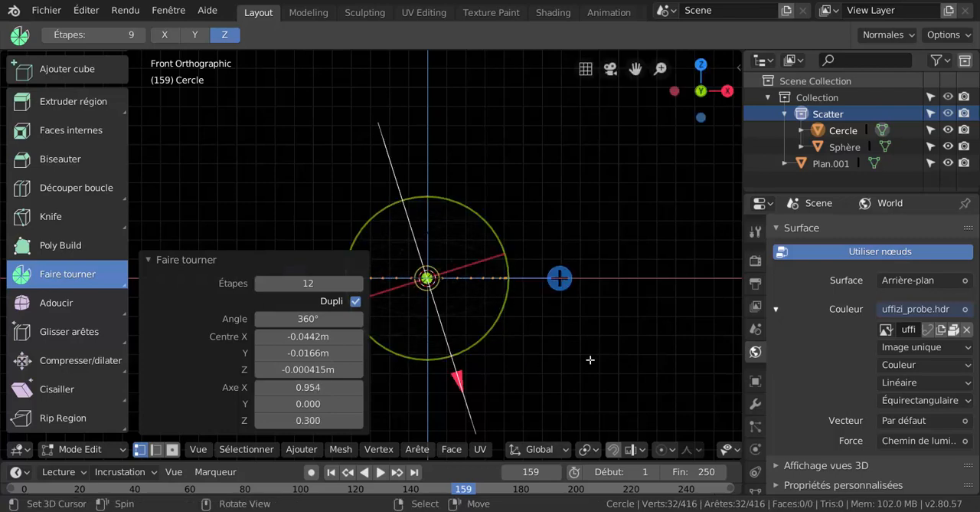
pyautogui.scroll(4, 589, 360)
pyautogui.scroll(-2, 589, 360)
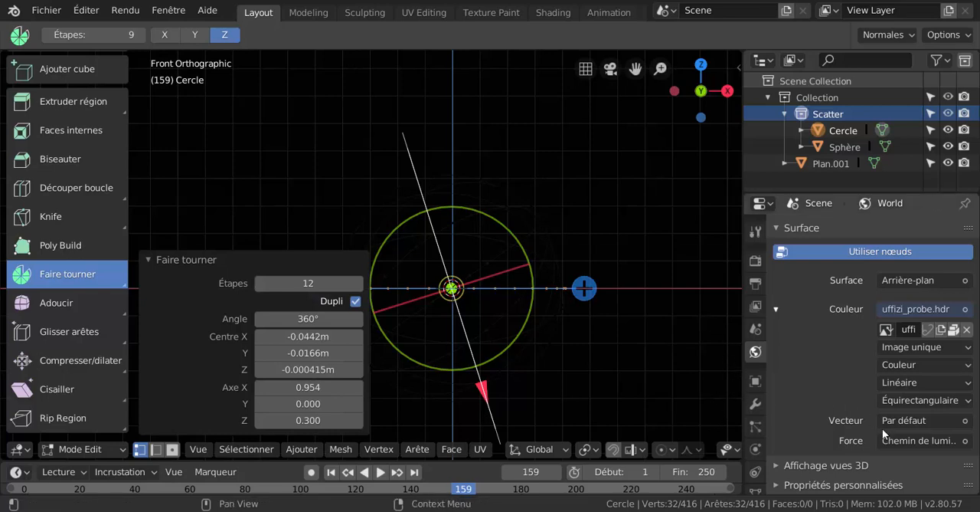
# - Remove the light path node connected to the world background's strength (Force)
pyautogui.click(919, 441)
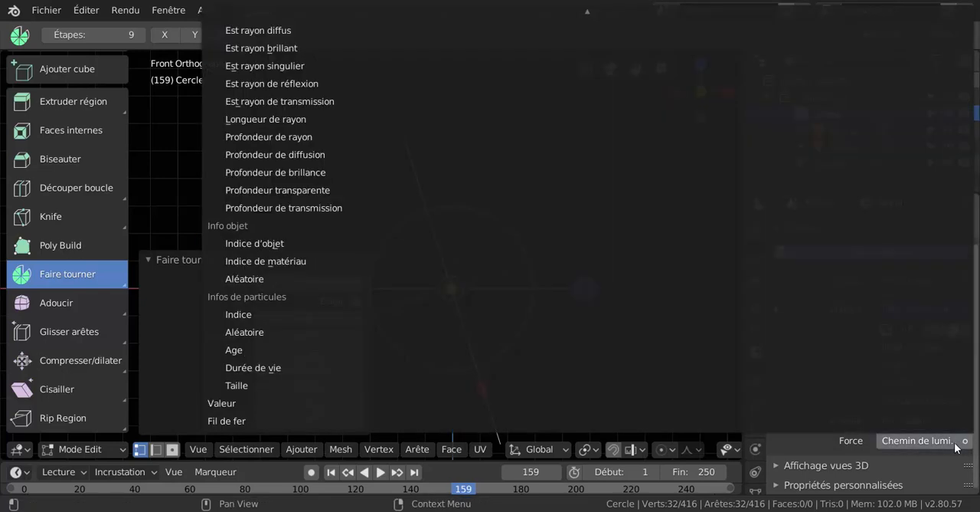
pyautogui.scroll(15, 852, 157)
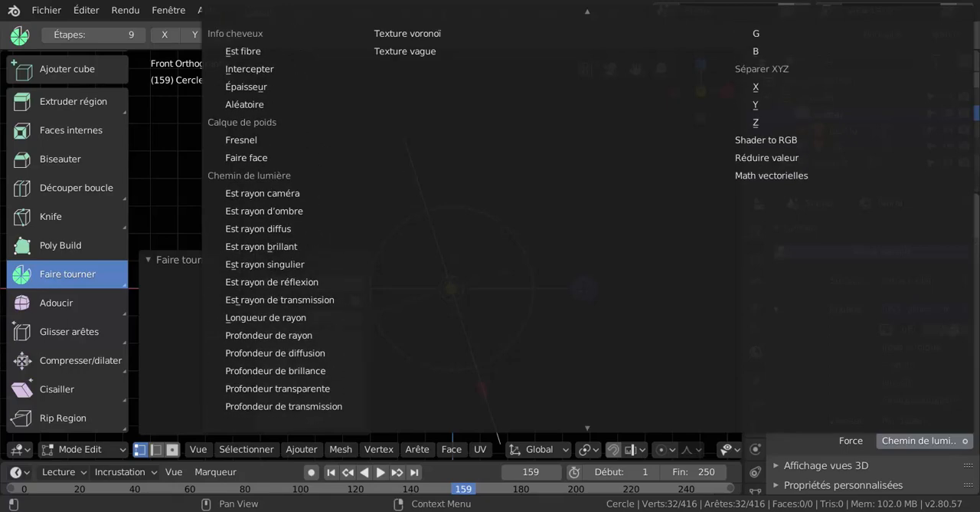
pyautogui.scroll(5, 852, 157)
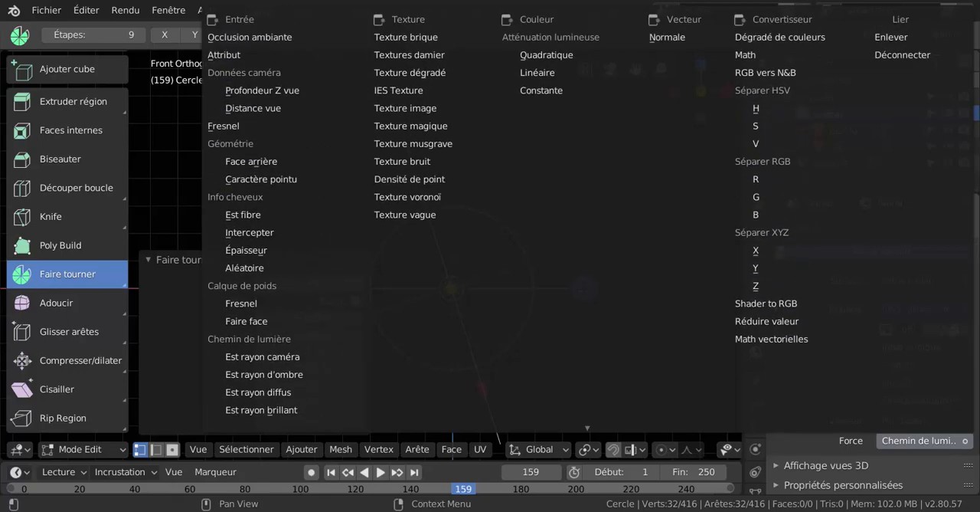
pyautogui.click(891, 36)
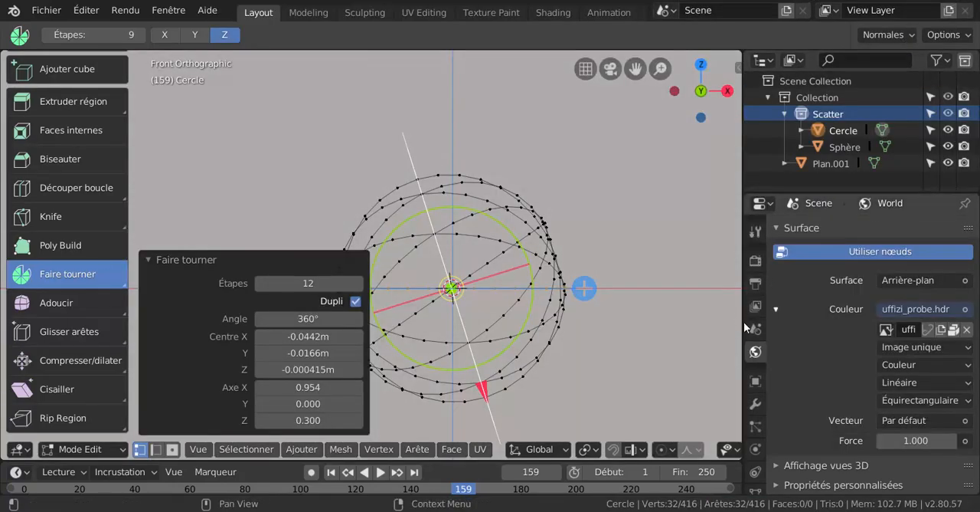
# - Widen the 3D viewport and rotate the circle's spin axis to about X 1.000, Z -0.006
pyautogui.moveTo(738, 323); pyautogui.dragTo(846, 323)
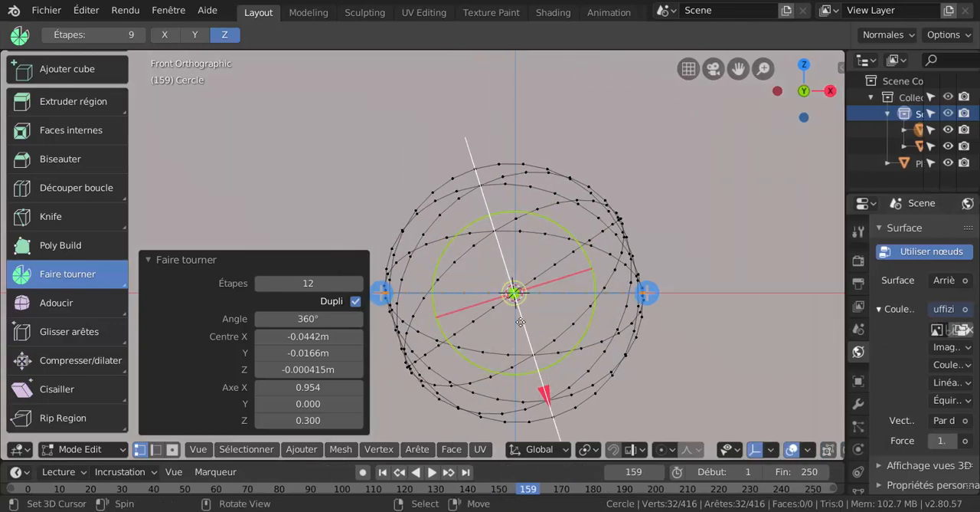
pyautogui.moveTo(590, 283); pyautogui.dragTo(582, 313)
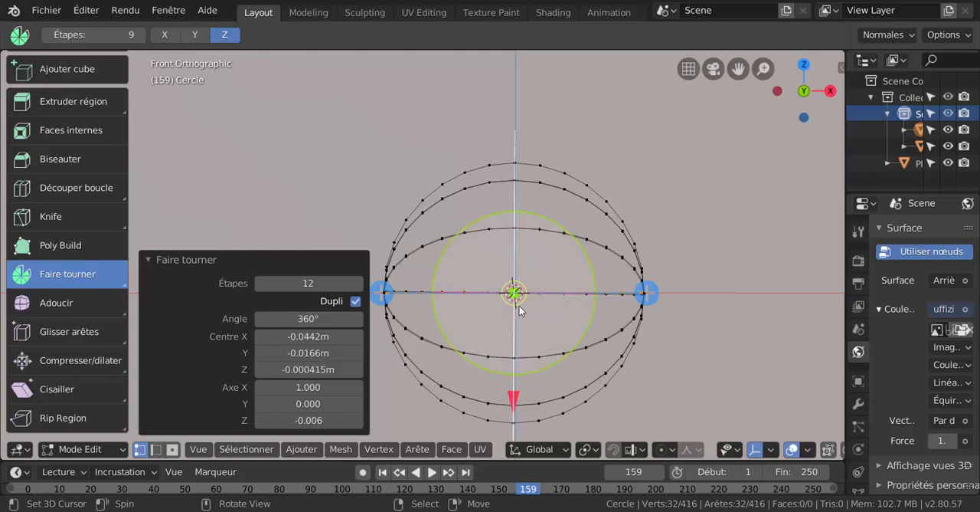
pyautogui.press('KP_3')
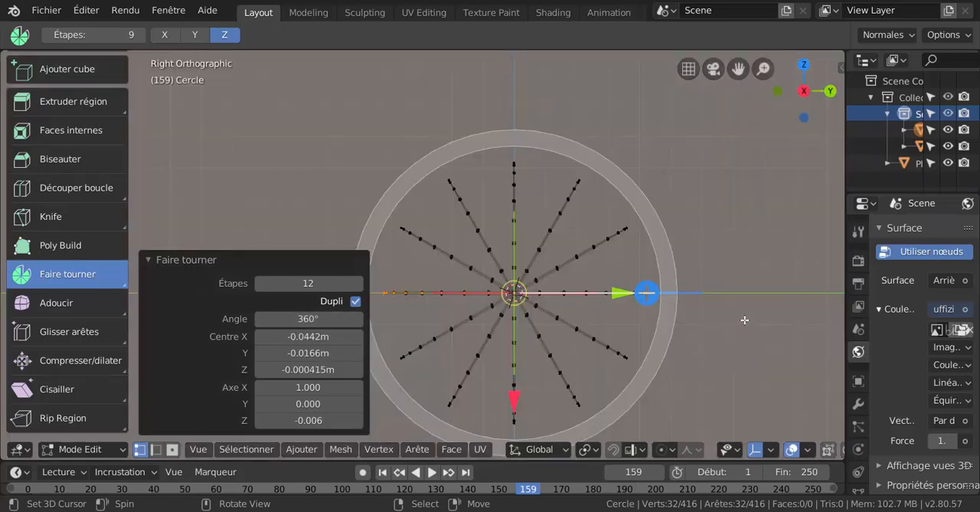
pyautogui.scroll(1, 735, 320)
pyautogui.hotkey('ctrl', 'Tab')
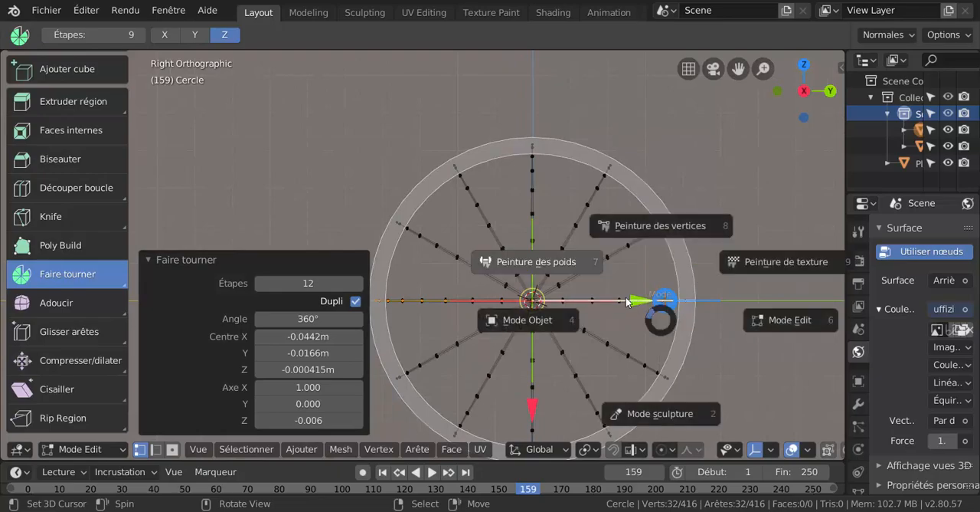
pyautogui.click(539, 262)
pyautogui.moveTo(653, 334); pyautogui.dragTo(660, 355, button='middle')
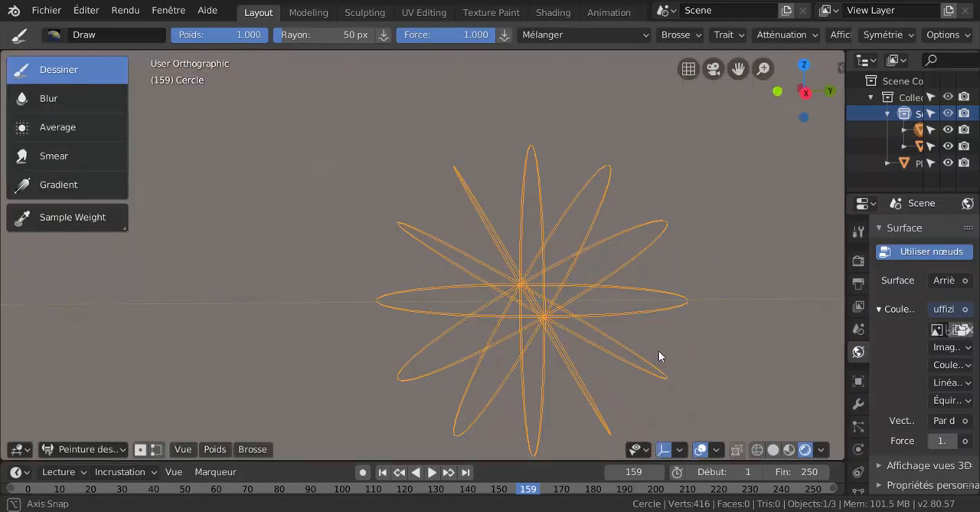
pyautogui.scroll(1, 705, 327)
pyautogui.press('KP_3')
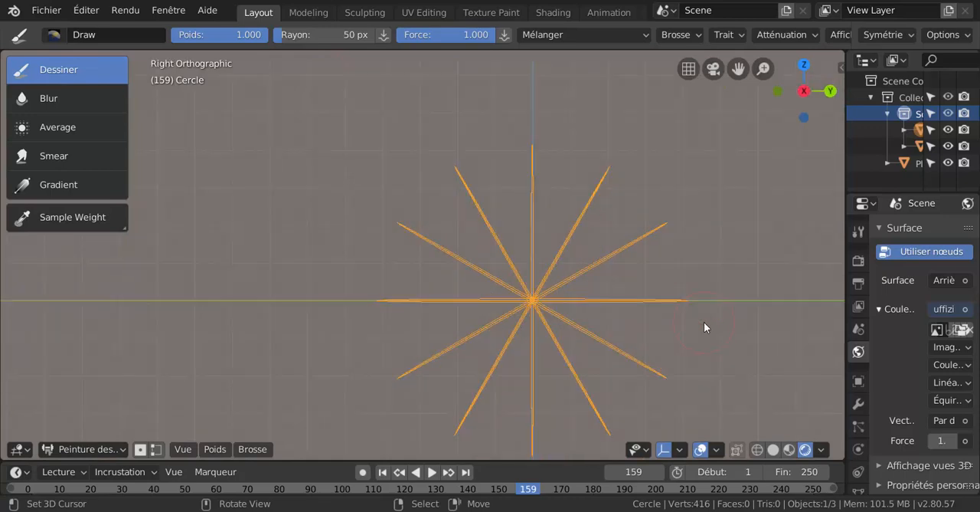
pyautogui.hotkey('ctrl', 'Tab')
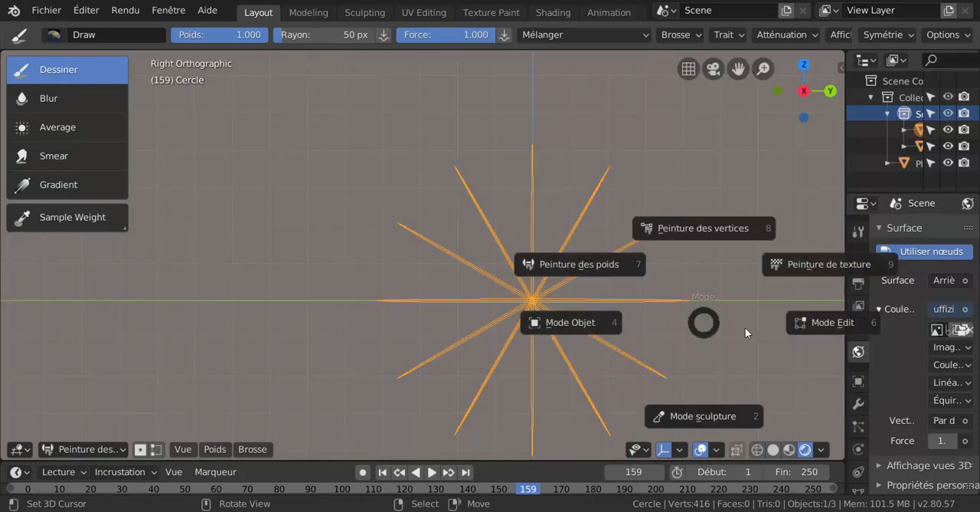
pyautogui.click(815, 325)
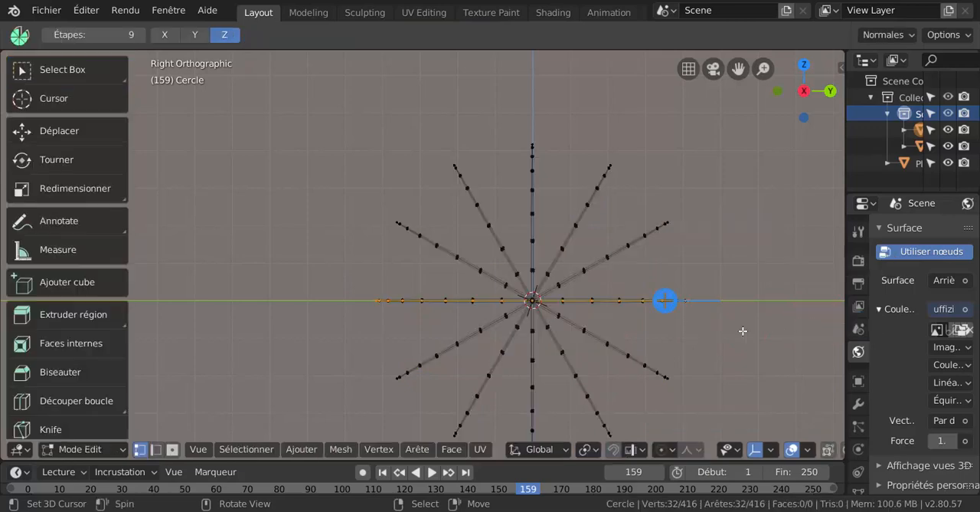
# - Spin the selected circle again with Dupli, 12 steps over 360°, and rotate the spin axis to about Y -1.000, Z 0.001
pyautogui.keyDown('shift'); pyautogui.moveTo(649, 296); pyautogui.dragTo(631, 266, button='middle'); pyautogui.keyUp('shift')
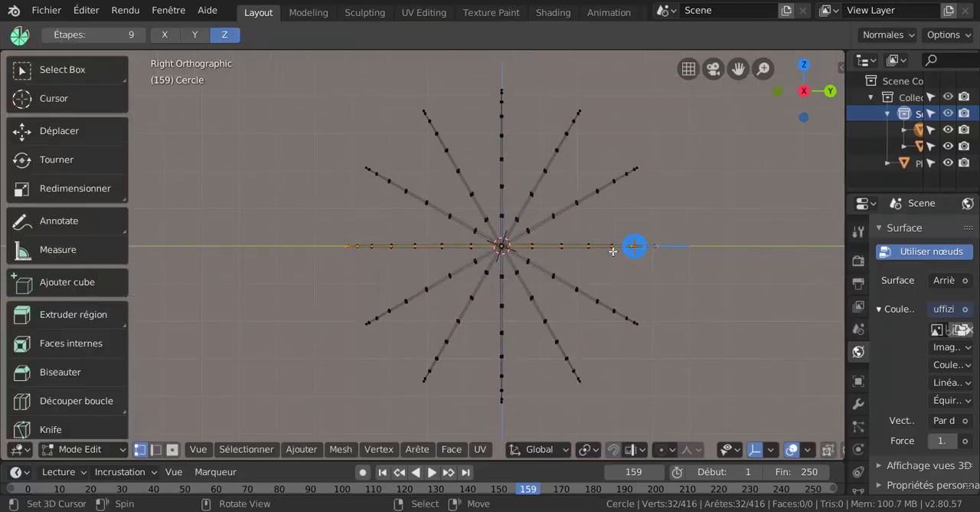
pyautogui.click(634, 246)
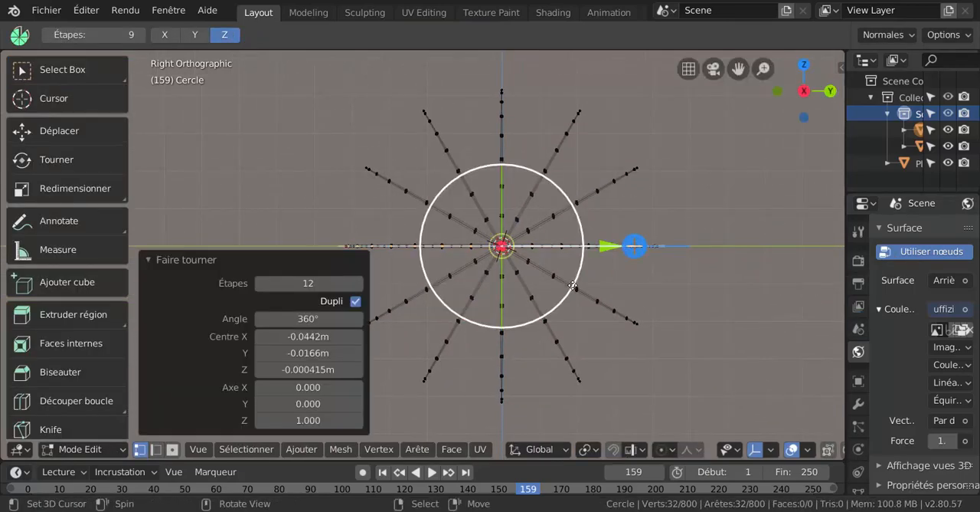
pyautogui.moveTo(572, 286); pyautogui.dragTo(569, 113)
# - Leave Edit Mode and return the spun circle wireframe to Object Mode
pyautogui.hotkey('ctrl', 'Tab')
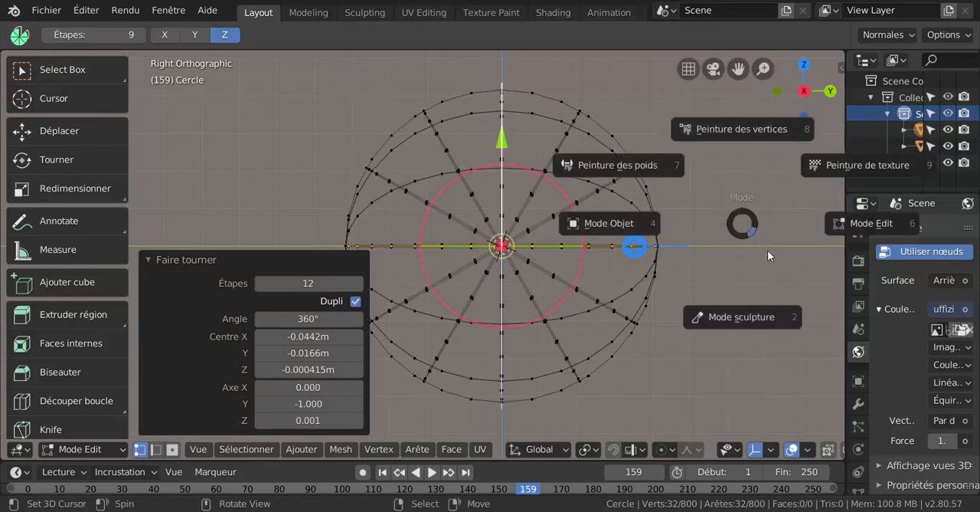
pyautogui.click(618, 224)
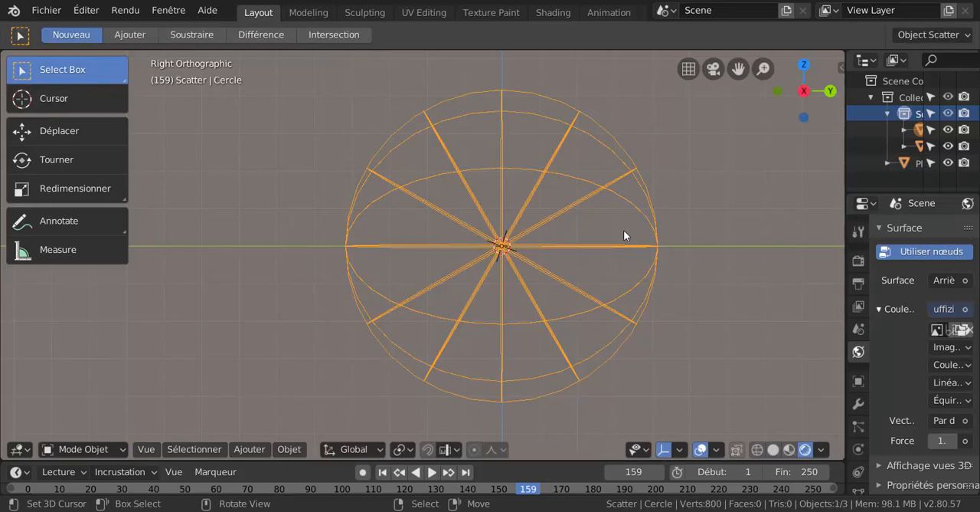
pyautogui.hotkey('ctrl', 'Tab')
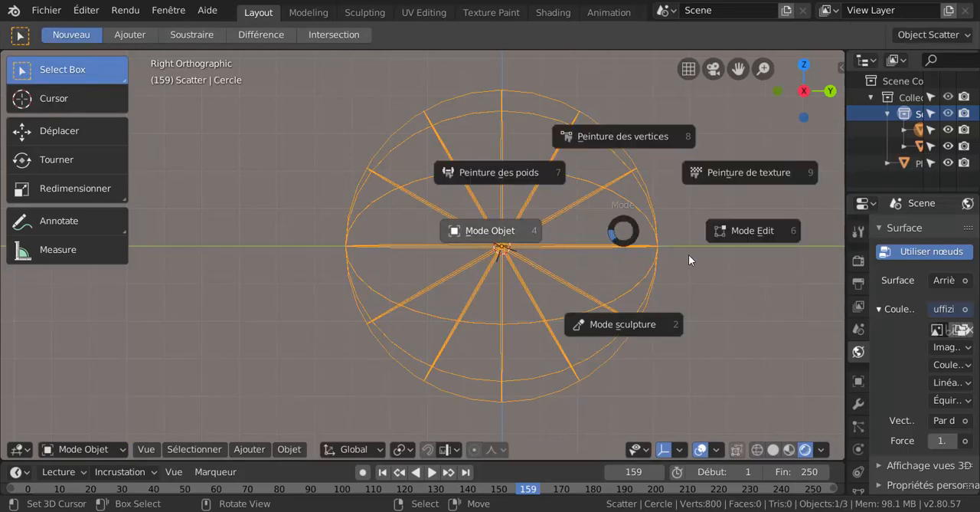
pyautogui.click(752, 229)
pyautogui.hotkey('ctrl', 'Tab')
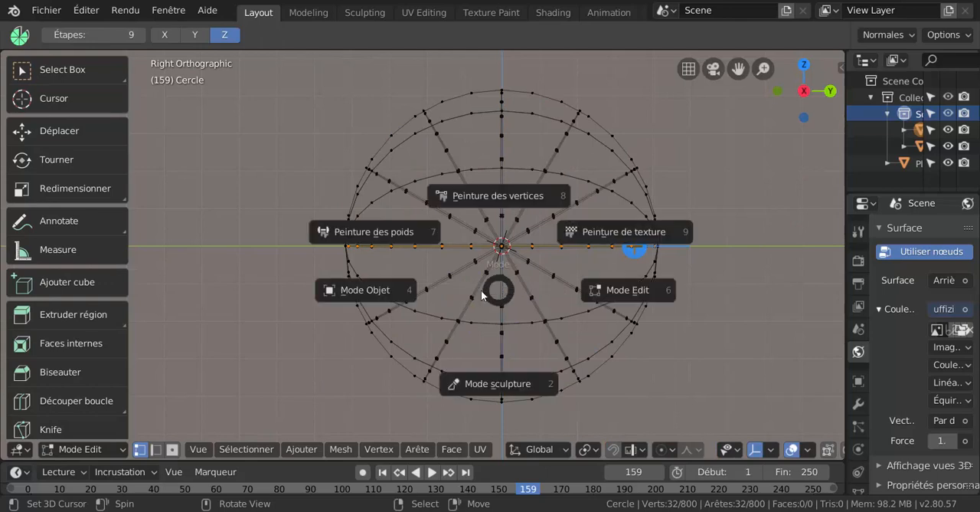
pyautogui.click(380, 294)
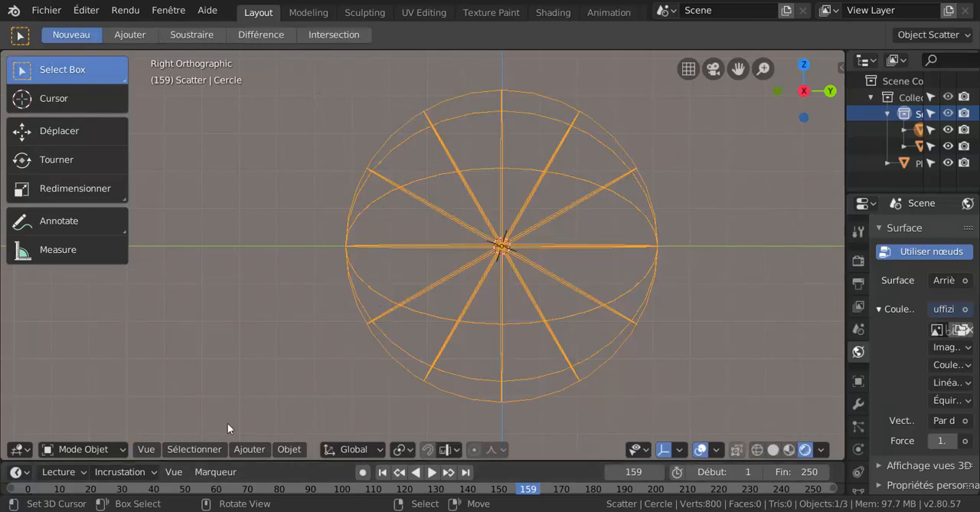
# - Switch the viewport shading from Rendered to Solid
pyautogui.click(790, 449)
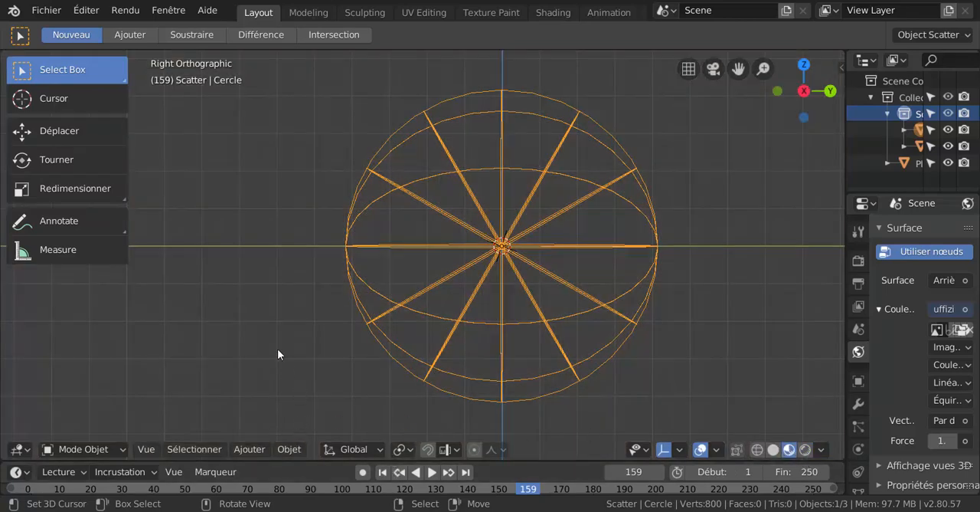
pyautogui.press('z')
pyautogui.click(372, 353)
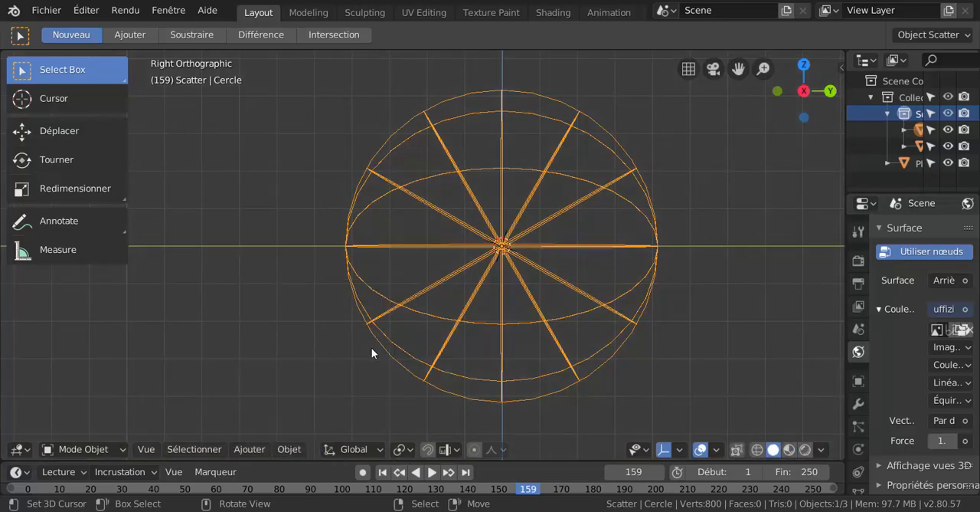
pyautogui.moveTo(361, 348); pyautogui.dragTo(413, 349, button='middle')
pyautogui.scroll(5, 413, 349)
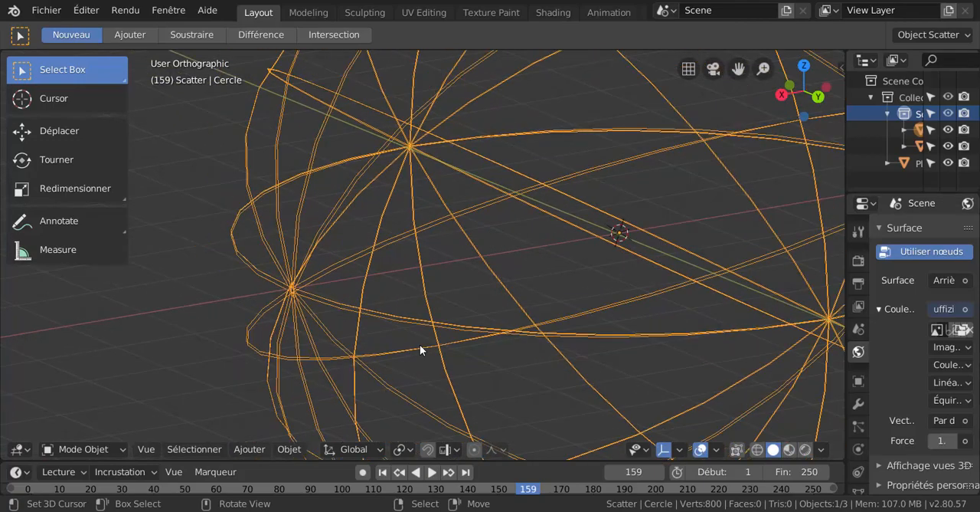
pyautogui.scroll(-4, 425, 338)
# - Delete the spherical wireframe object
pyautogui.press('s')
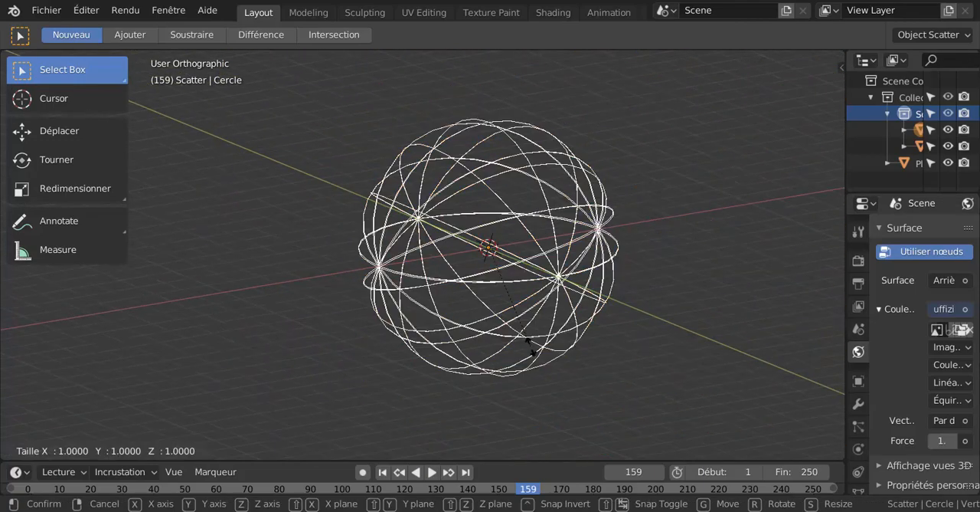
pyautogui.press('Escape')
pyautogui.press('x')
pyautogui.click(531, 346)
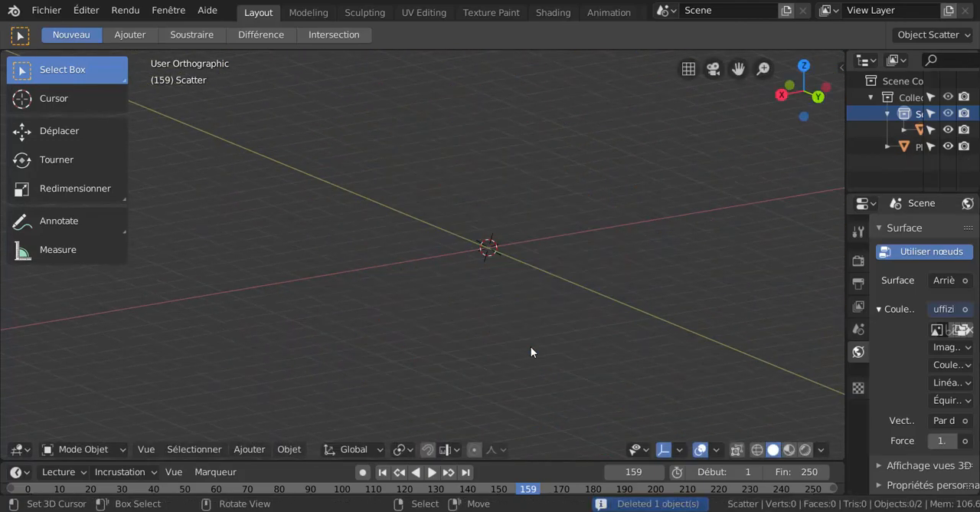
# - Add a new mesh circle with 32 vertices and a 1 m radius at the 3D cursor
pyautogui.moveTo(531, 346)
pyautogui.mouseDown(button='middle')
pyautogui.moveTo(604, 320)
pyautogui.moveTo(538, 337)
pyautogui.mouseUp(button='middle')
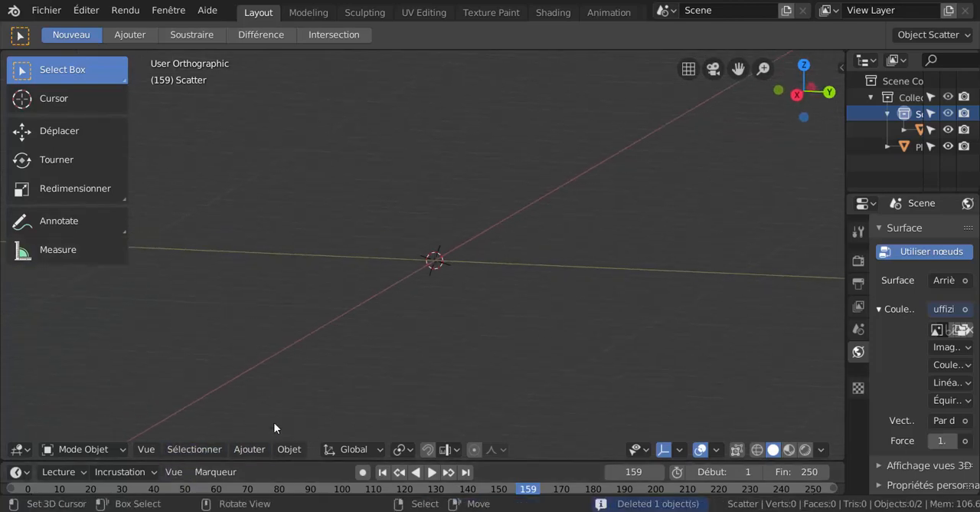
pyautogui.click(258, 450)
pyautogui.moveTo(263, 430)
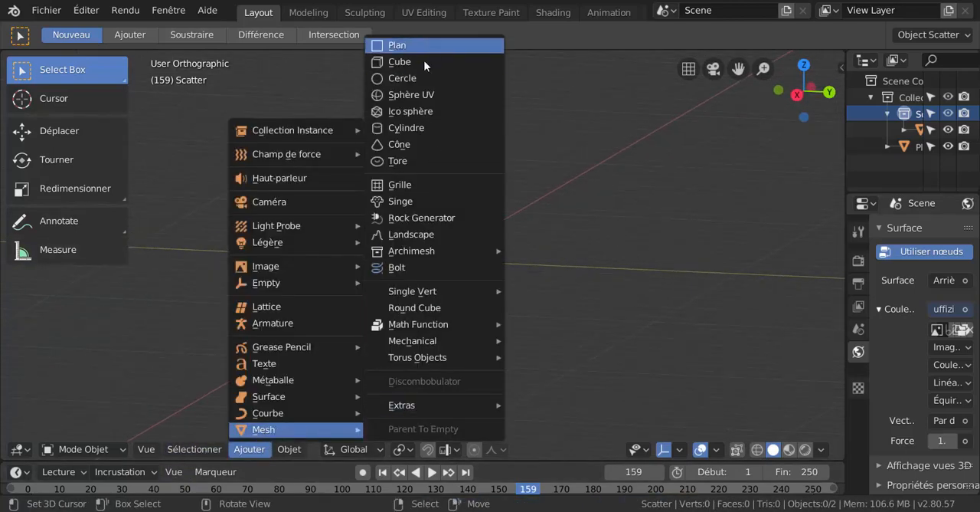
pyautogui.click(444, 78)
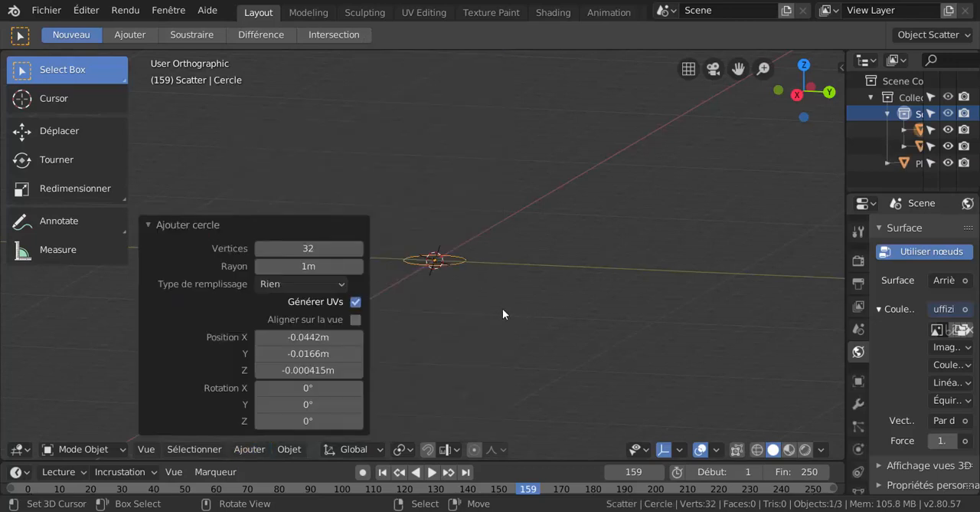
# - Scale the new circle uniformly by about 2.367 and collapse the operation's settings
pyautogui.press('x')
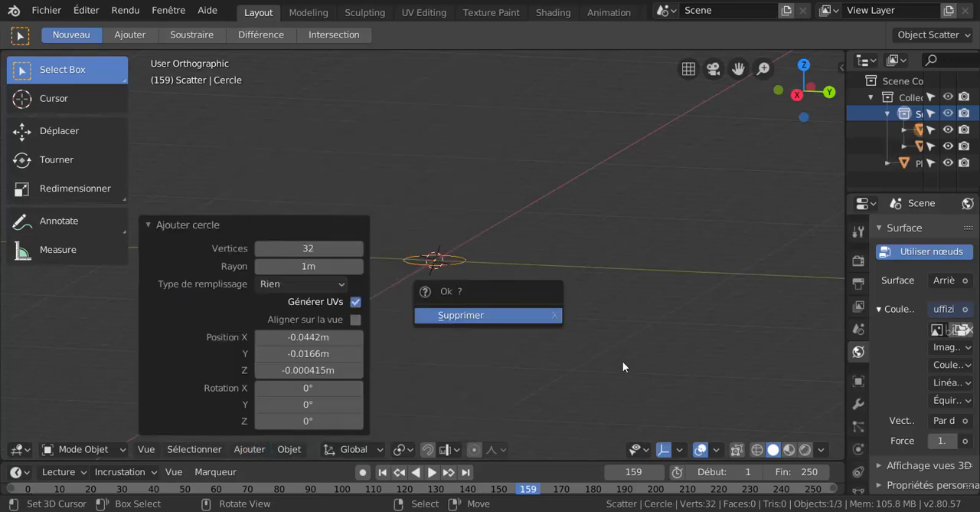
pyautogui.press('s')
pyautogui.click(672, 371)
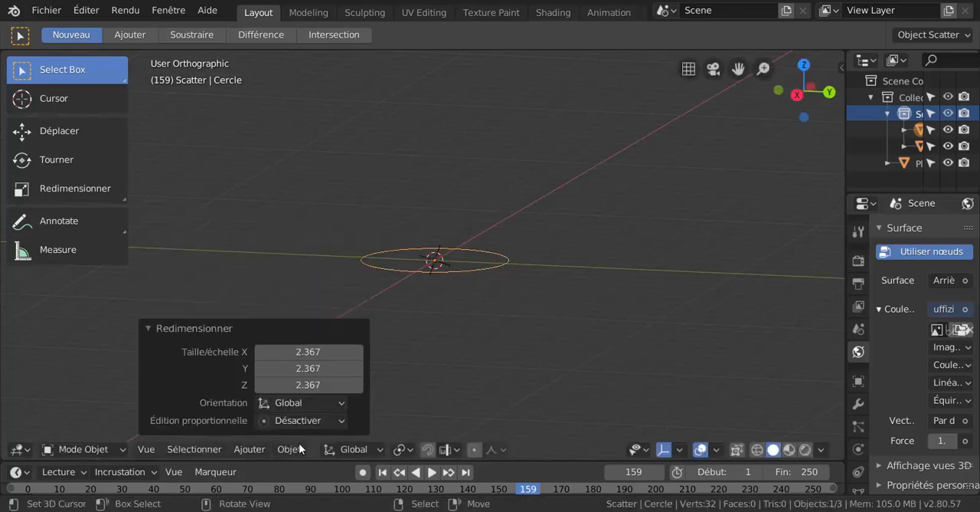
pyautogui.click(157, 328)
# - Enter Edit Mode on the circle and spin its vertices twice around the Z axis in top view
pyautogui.press('Tab')
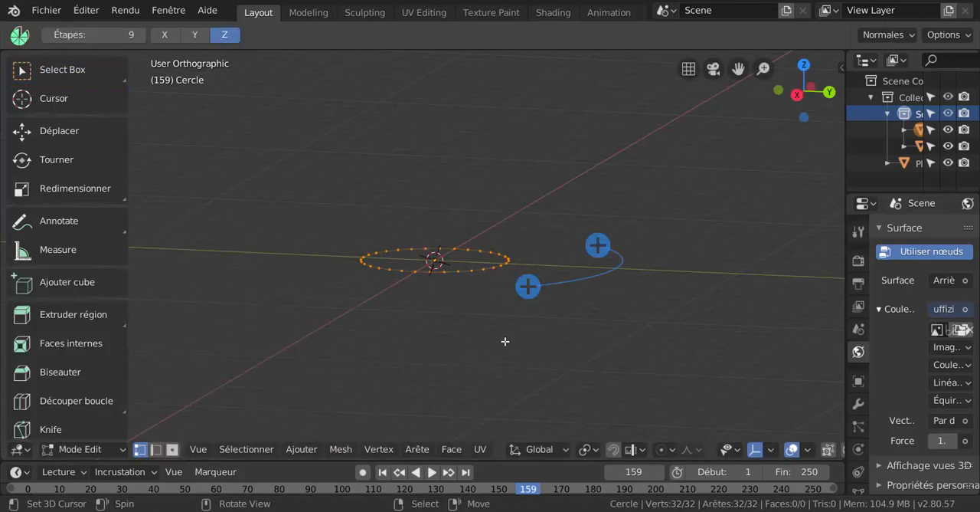
pyautogui.moveTo(448, 366); pyautogui.dragTo(460, 409, button='middle')
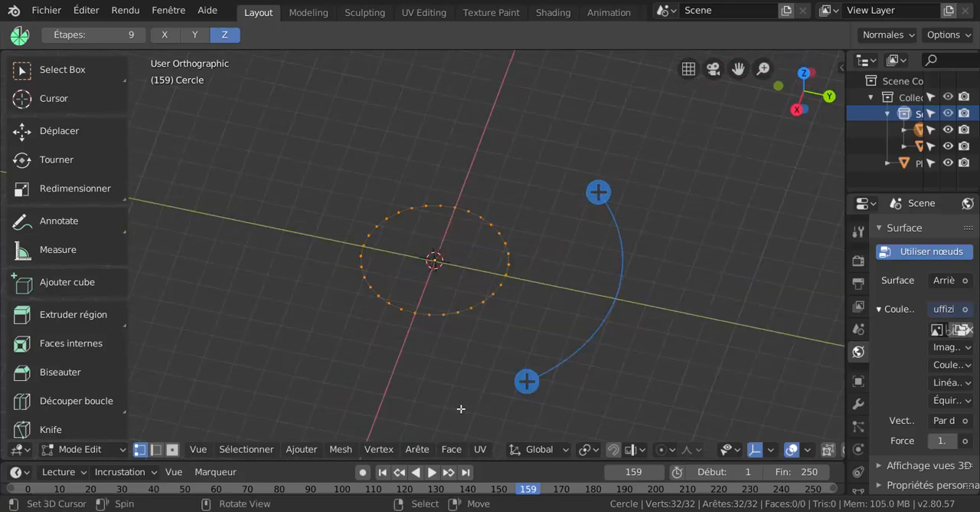
pyautogui.press('KP_7')
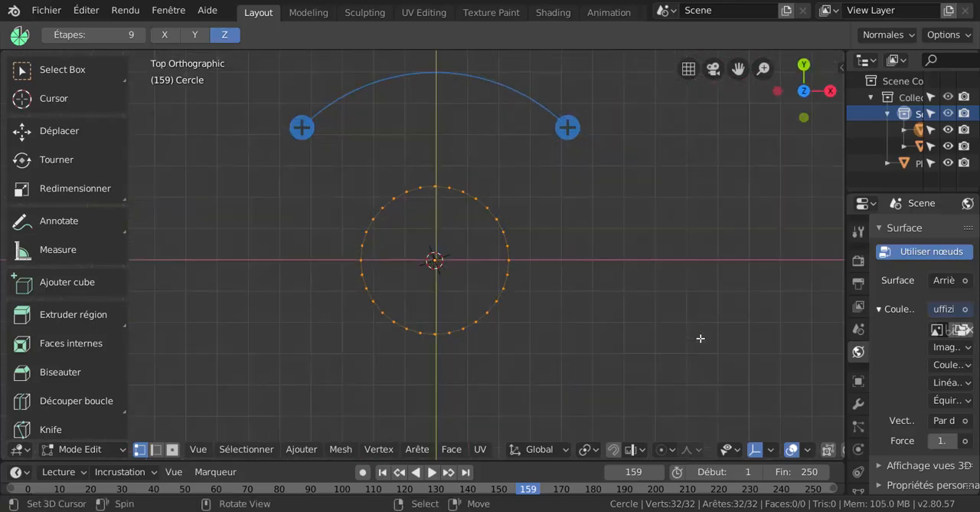
pyautogui.moveTo(567, 128); pyautogui.dragTo(539, 207)
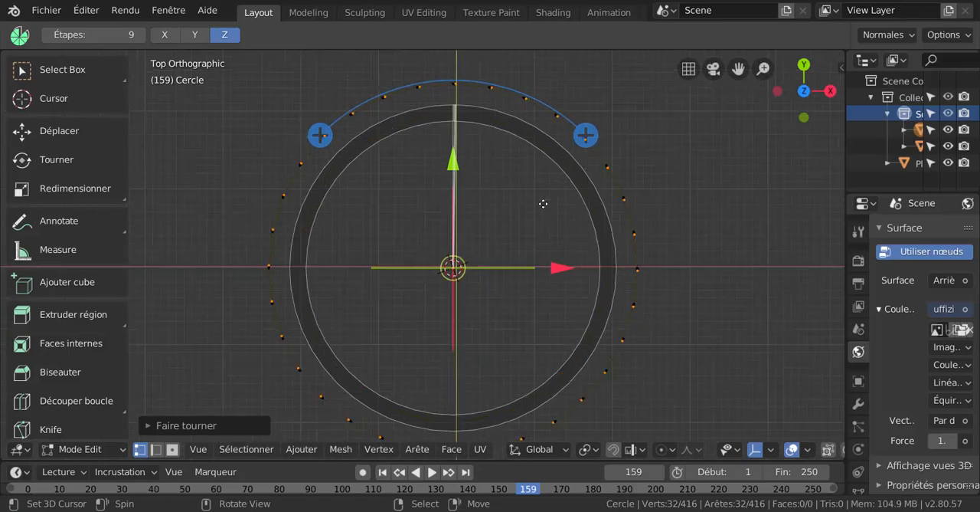
pyautogui.moveTo(580, 132)
pyautogui.mouseDown()
pyautogui.moveTo(604, 150)
pyautogui.moveTo(598, 129)
pyautogui.mouseUp()
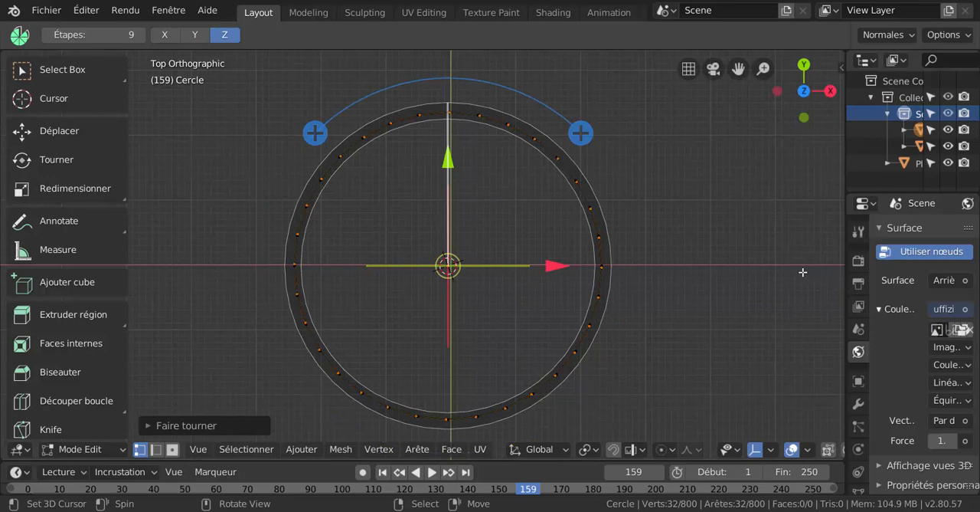
# - In right view, tilt the spin axis diagonally and spin the selected vertices once more
pyautogui.press('KP_3')
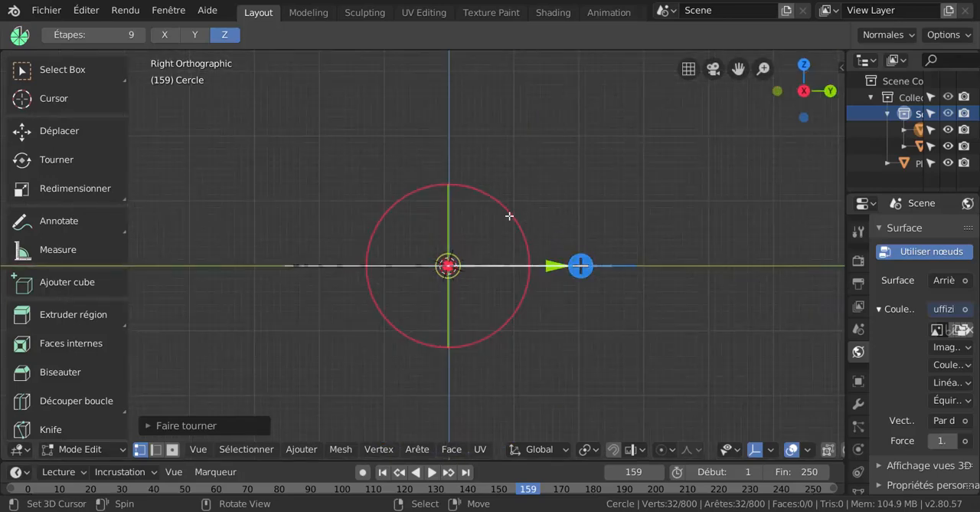
pyautogui.moveTo(510, 216); pyautogui.dragTo(555, 266)
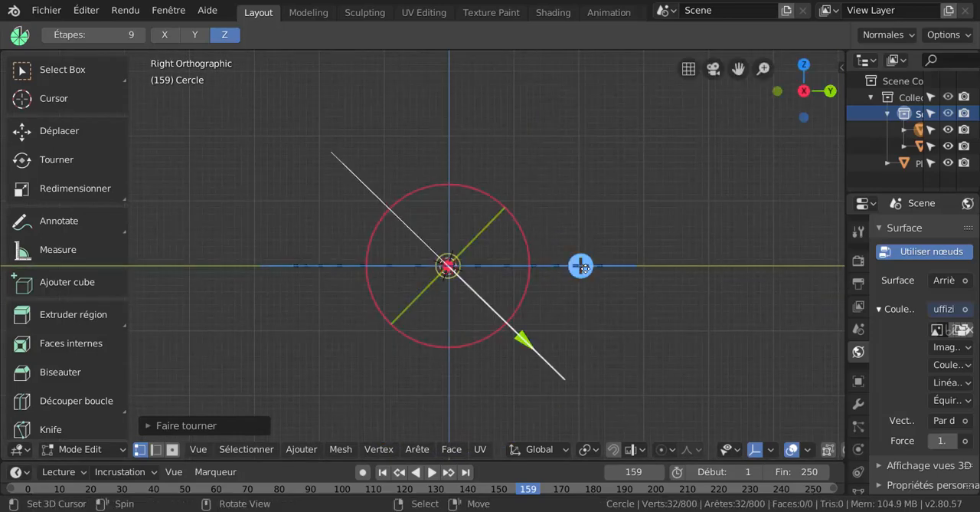
pyautogui.moveTo(516, 221); pyautogui.dragTo(534, 263)
pyautogui.scroll(1, 521, 321)
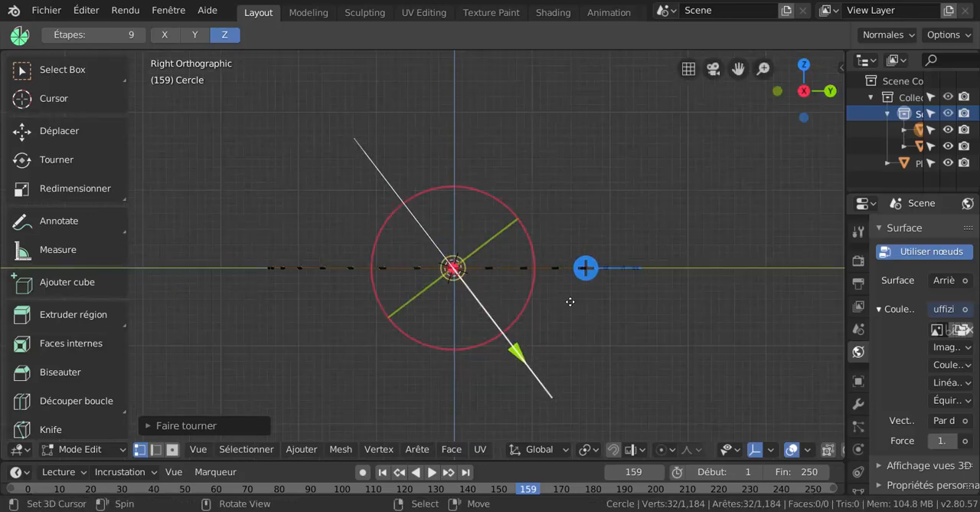
pyautogui.scroll(1, 569, 301)
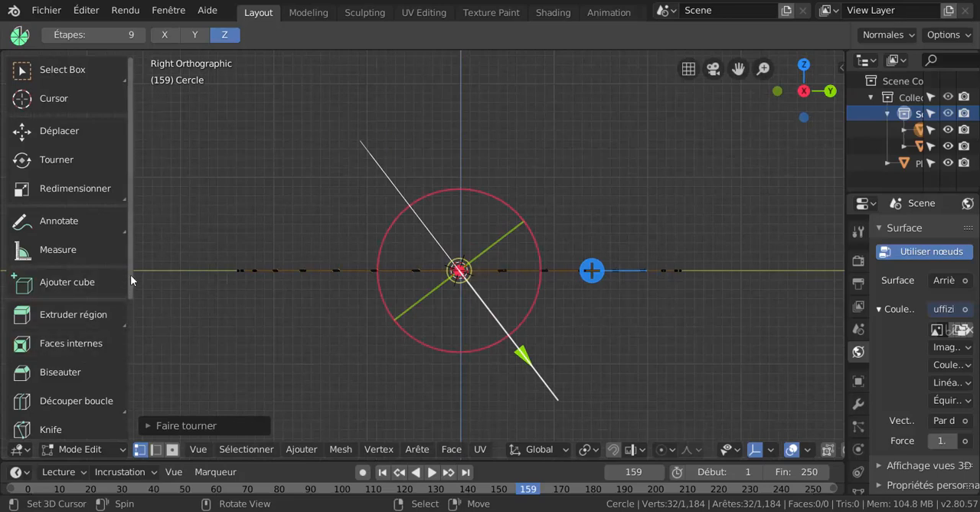
# - Rotate the spin axis back to nearly horizontal and repeat the spin on the selected vertices
pyautogui.moveTo(131, 277); pyautogui.dragTo(140, 364)
pyautogui.scroll(-1, 105, 351)
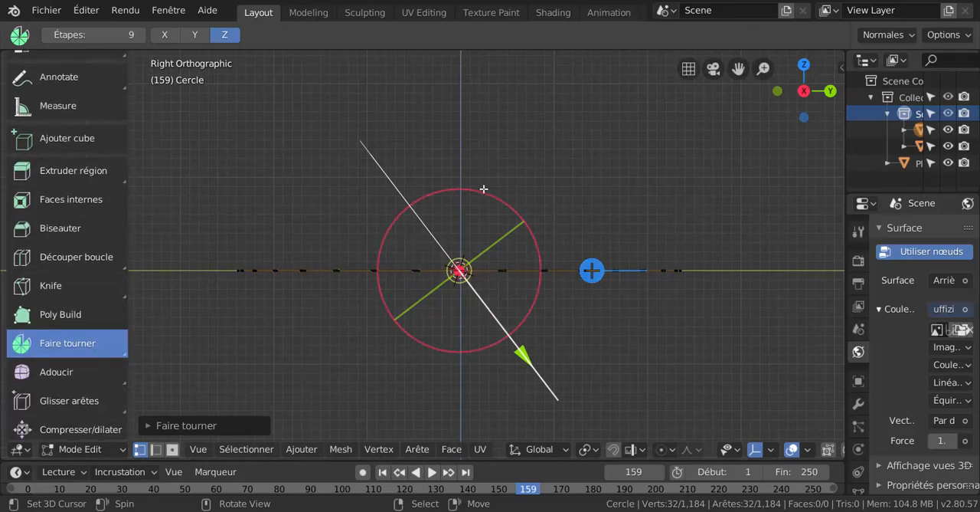
pyautogui.moveTo(483, 191); pyautogui.dragTo(436, 201)
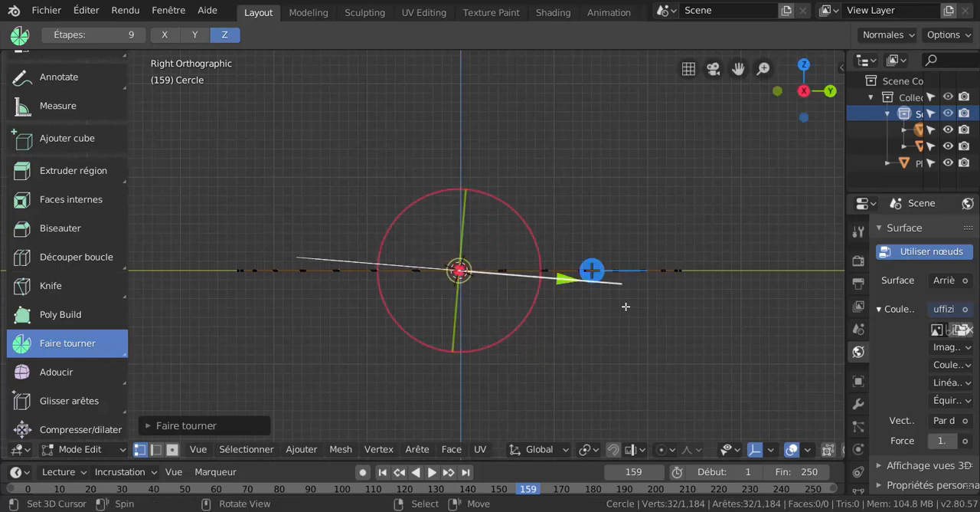
pyautogui.click(593, 270)
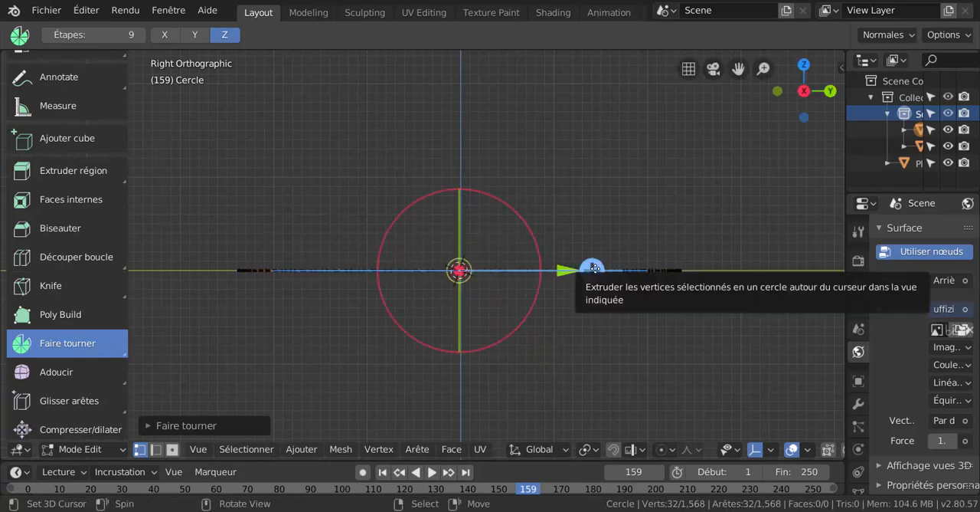
pyautogui.click(593, 269)
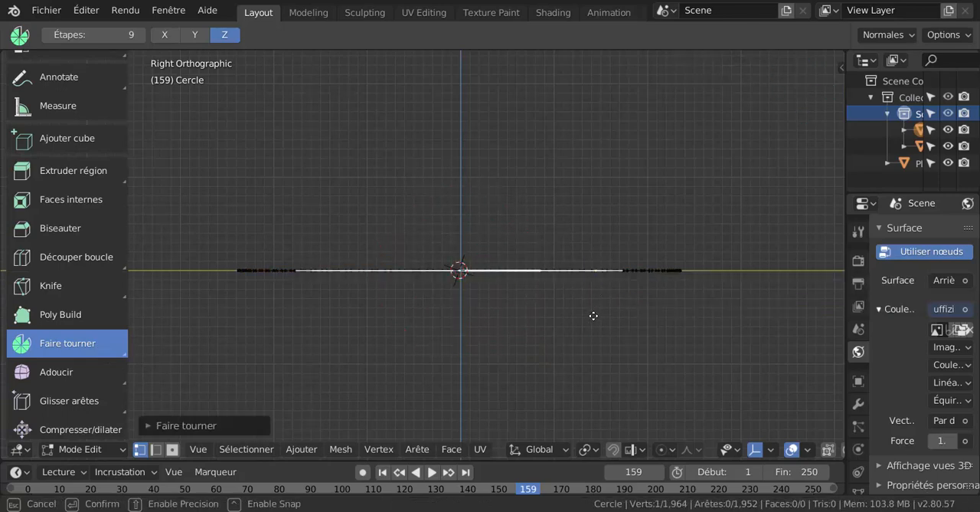
# - Select all the geometry, spin it in front view and rotate the spin axis to about X 1.000, Z 0.004
pyautogui.moveTo(525, 314); pyautogui.dragTo(544, 350)
pyautogui.moveTo(545, 350); pyautogui.dragTo(548, 335, button='middle')
pyautogui.press('a')
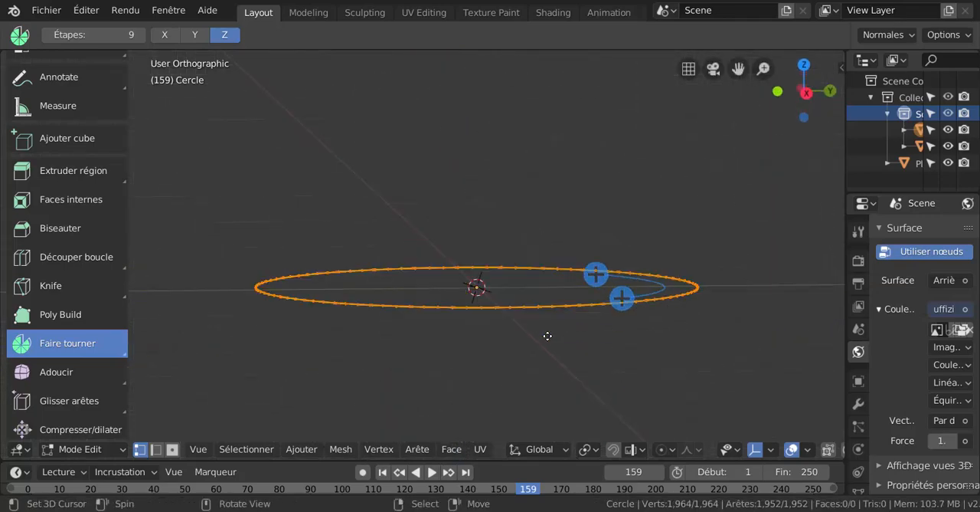
pyautogui.press('KP_1')
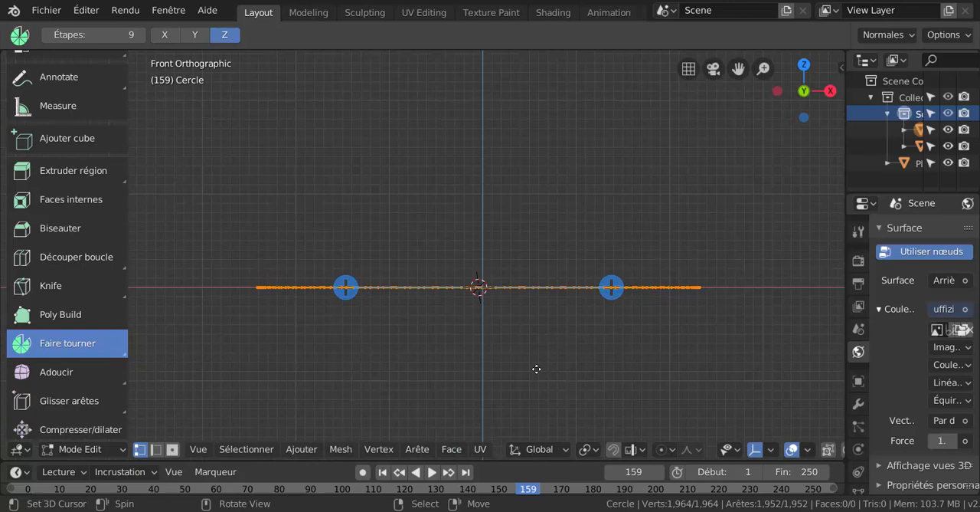
pyautogui.click(611, 288)
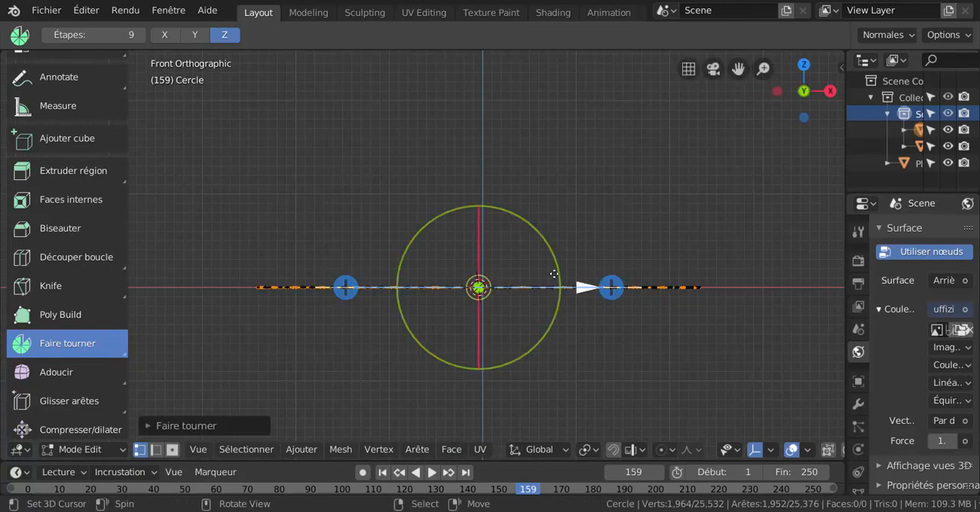
pyautogui.moveTo(543, 246); pyautogui.dragTo(529, 365)
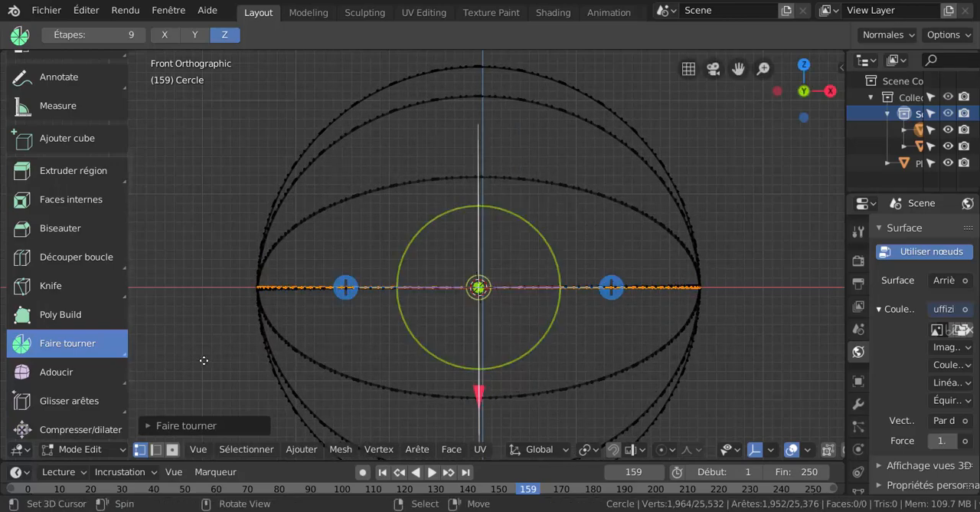
# - Turn off Dupli in the settings of the 12-step, 360° spin to build connected faces instead of separate copies
pyautogui.click(194, 425)
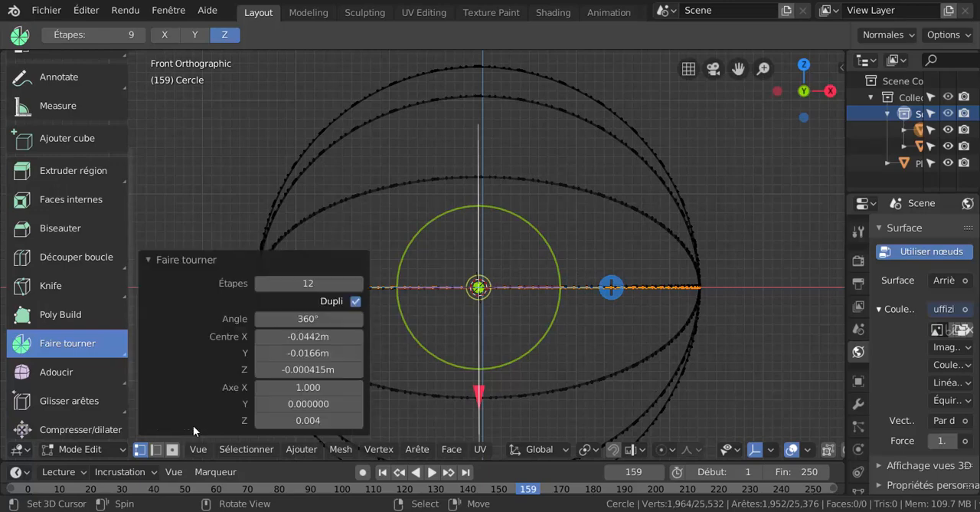
pyautogui.click(355, 301)
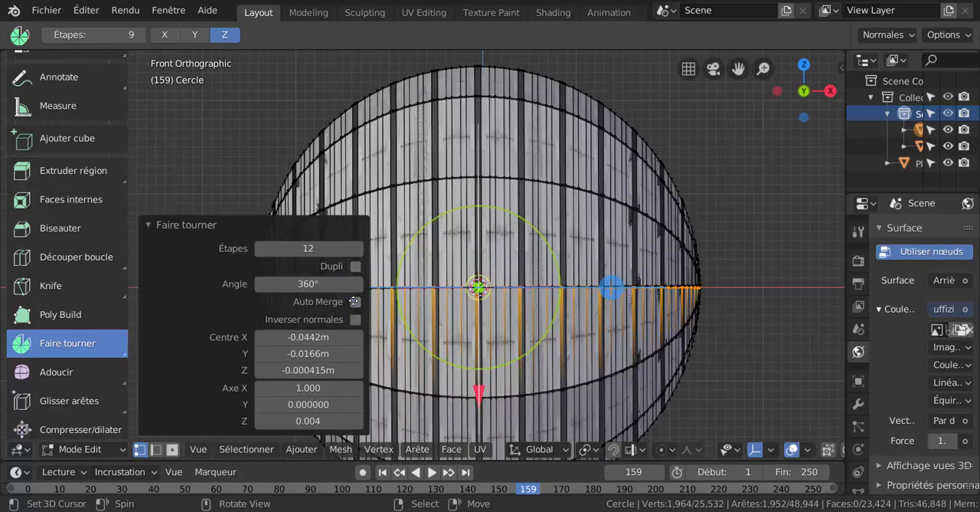
pyautogui.scroll(-4, 487, 312)
pyautogui.moveTo(555, 327); pyautogui.dragTo(523, 328, button='middle')
pyautogui.moveTo(487, 256); pyautogui.dragTo(532, 307, button='middle')
pyautogui.scroll(1, 533, 306)
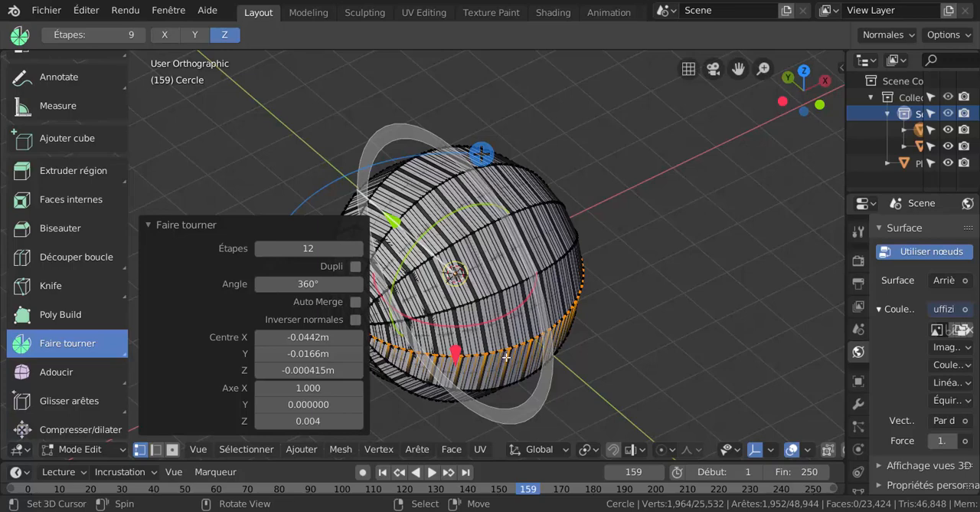
# - Switch to Object mode and delete the spun sphere object
pyautogui.hotkey('ctrl', 'Tab')
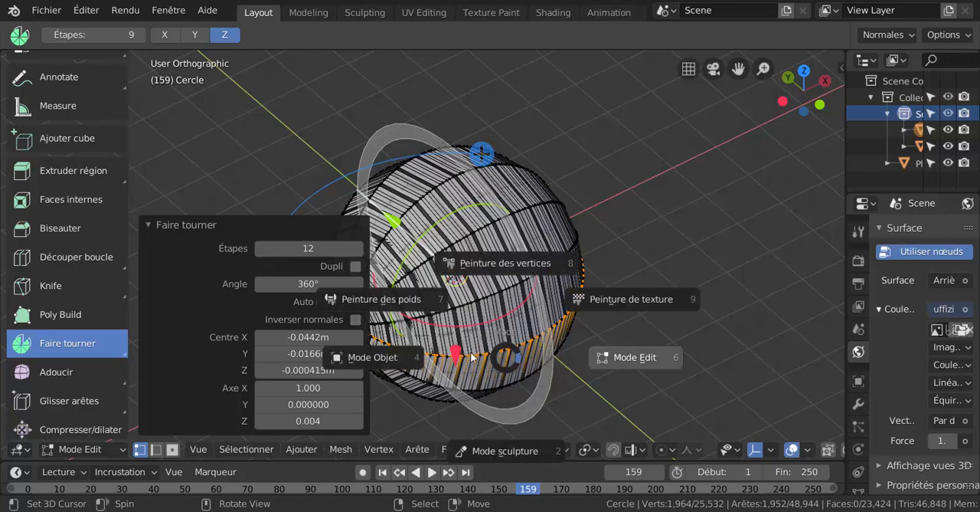
pyautogui.click(372, 357)
pyautogui.press('x')
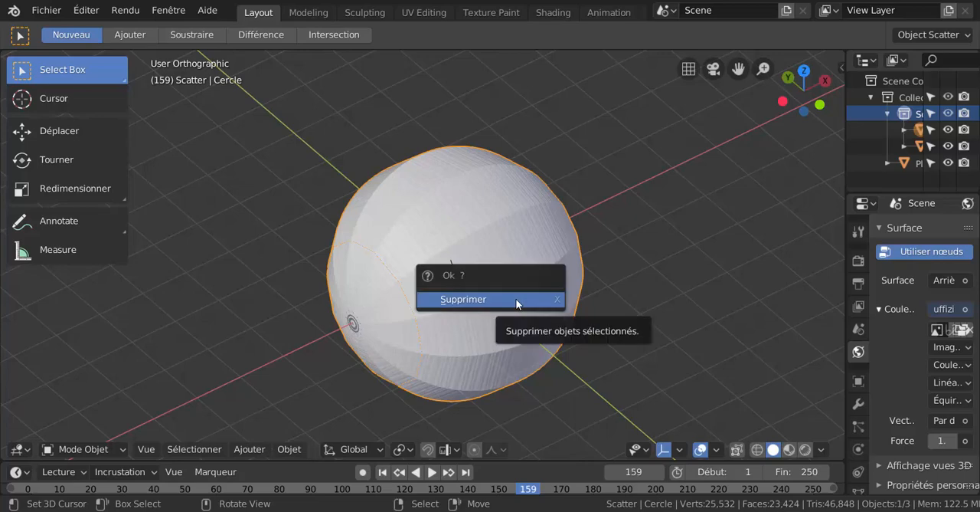
pyautogui.click(516, 302)
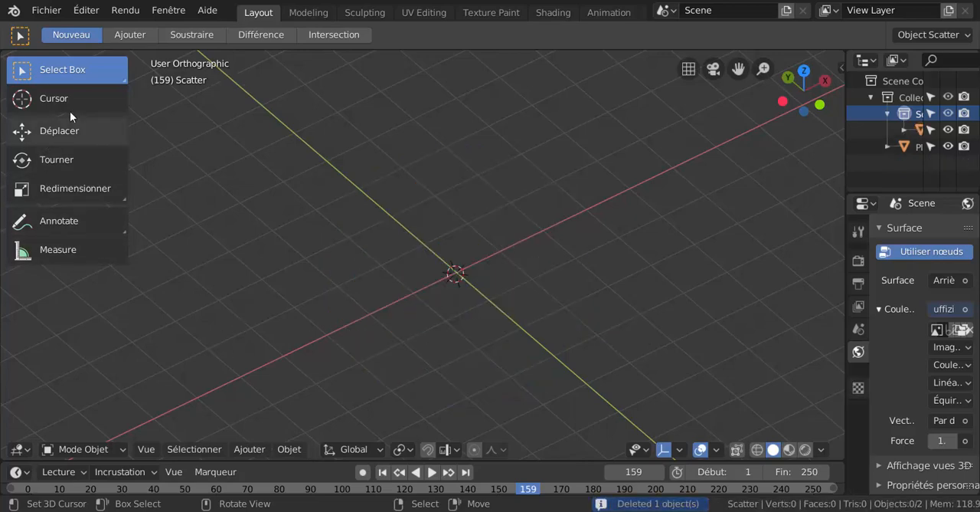
# - Add a 32-vertex mesh circle with a 1 m radius and enter Edit mode on it
pyautogui.click(250, 450)
pyautogui.moveTo(352, 429)
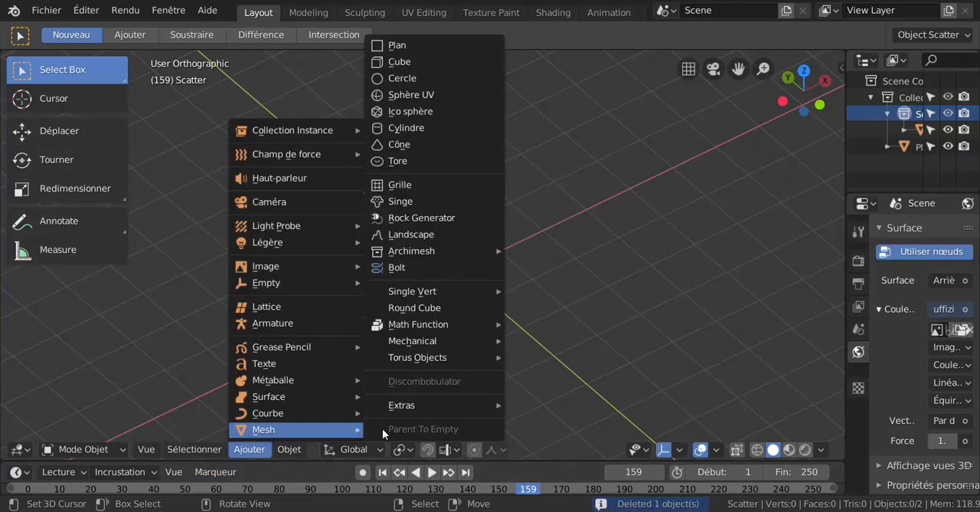
pyautogui.click(411, 77)
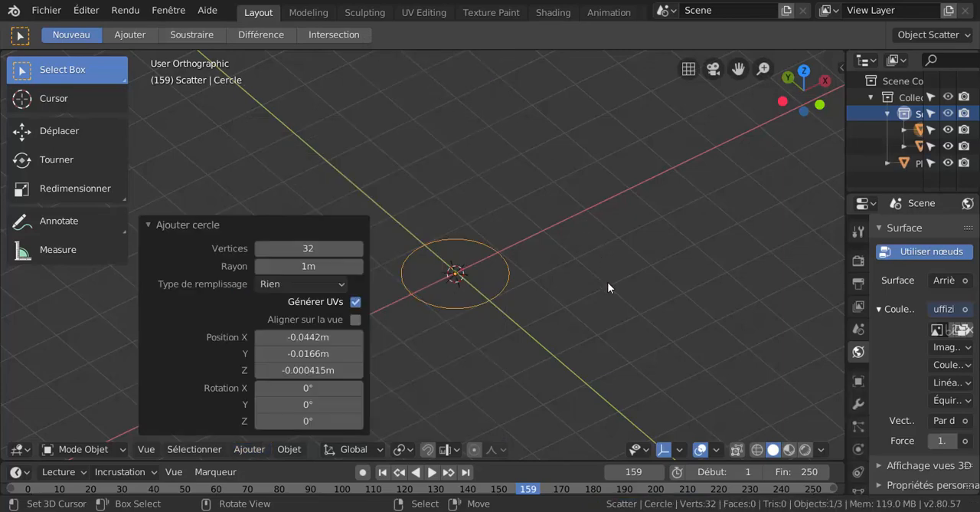
pyautogui.hotkey('ctrl', 'Tab')
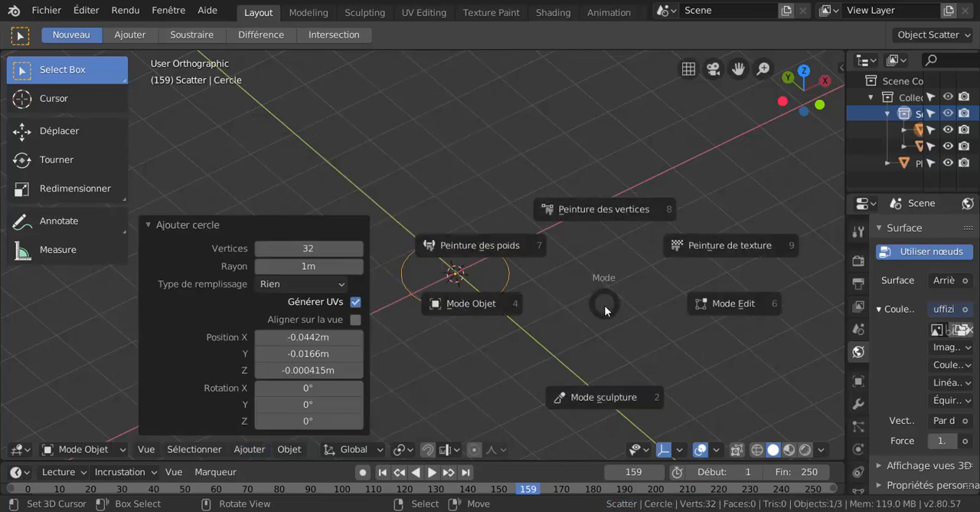
pyautogui.click(720, 304)
# - In front view, spin the circle 360° in 12 steps and rotate the spin axis to about X 1.000, Z 0.006
pyautogui.scroll(1, 566, 319)
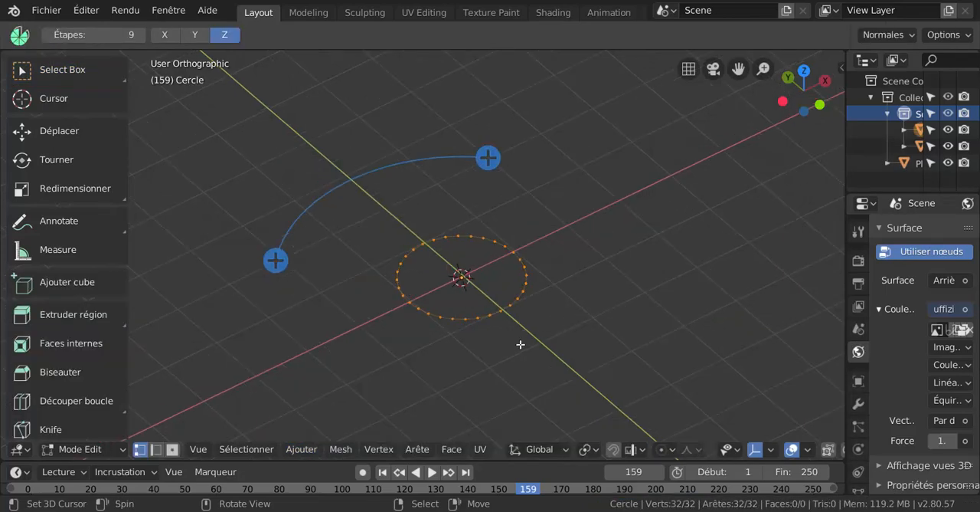
pyautogui.moveTo(520, 344); pyautogui.dragTo(503, 319, button='middle')
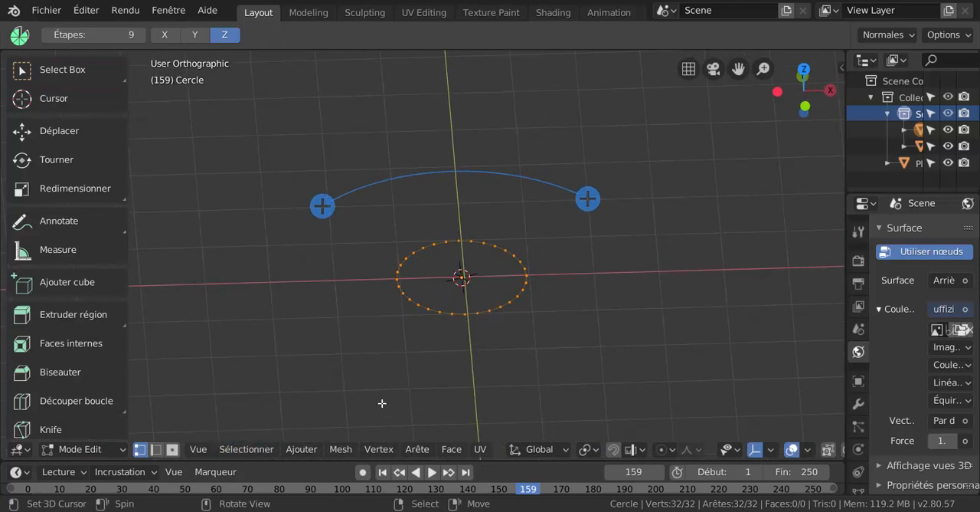
pyautogui.moveTo(131, 263); pyautogui.dragTo(139, 350)
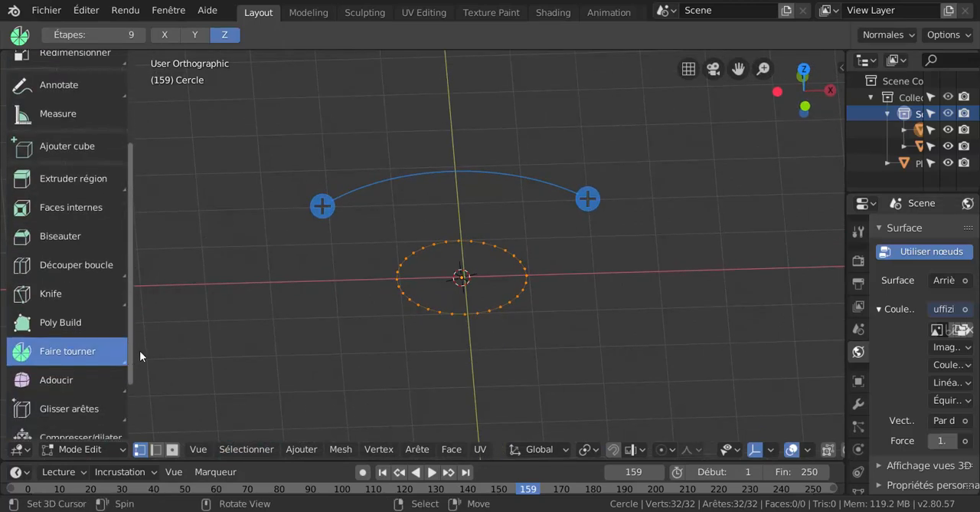
pyautogui.press('KP_1')
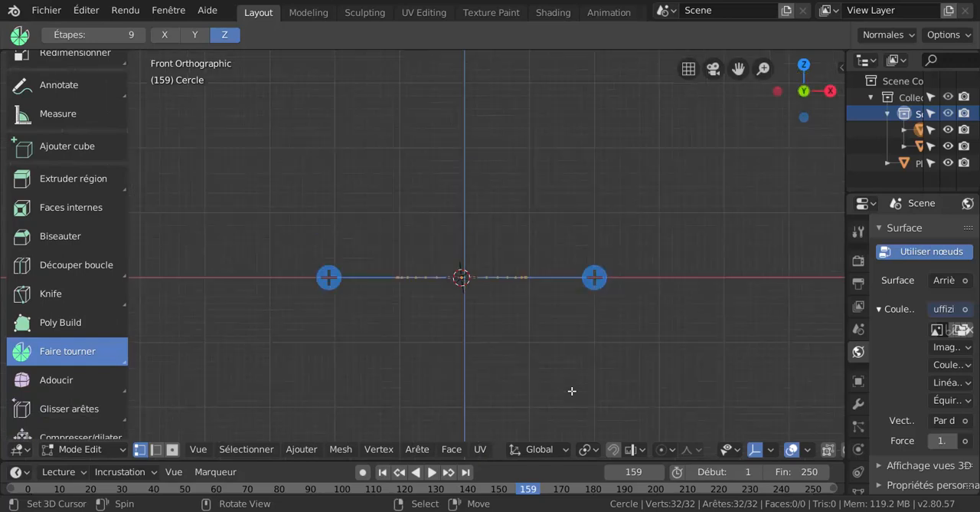
pyautogui.click(594, 278)
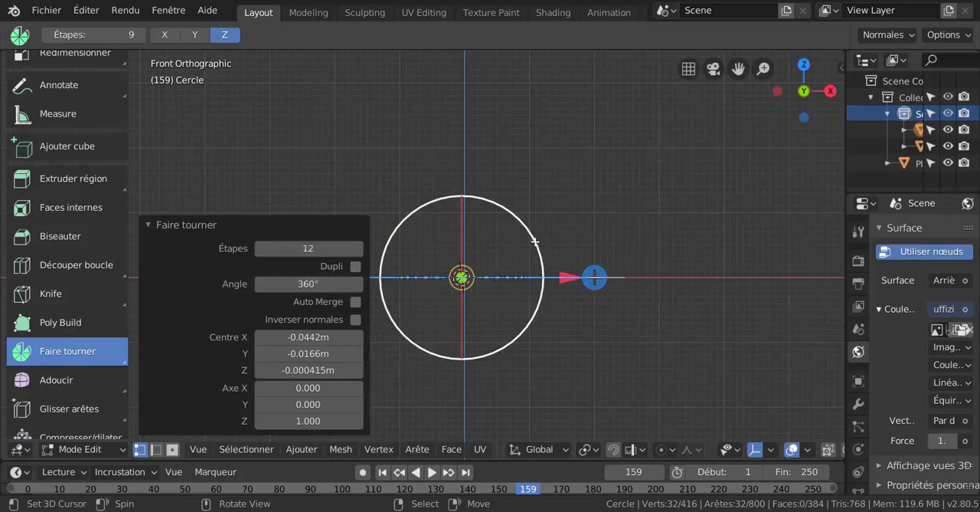
pyautogui.moveTo(535, 242); pyautogui.dragTo(506, 369)
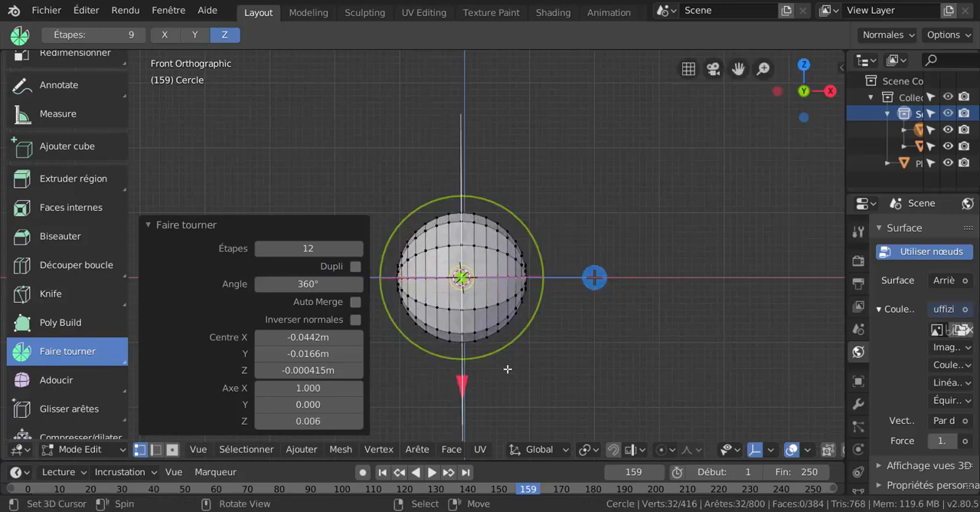
# - Return to Object mode and, in top view, move the sphere about 4.36 m along positive X
pyautogui.moveTo(553, 368); pyautogui.dragTo(625, 403, button='middle')
pyautogui.hotkey('ctrl', 'Tab')
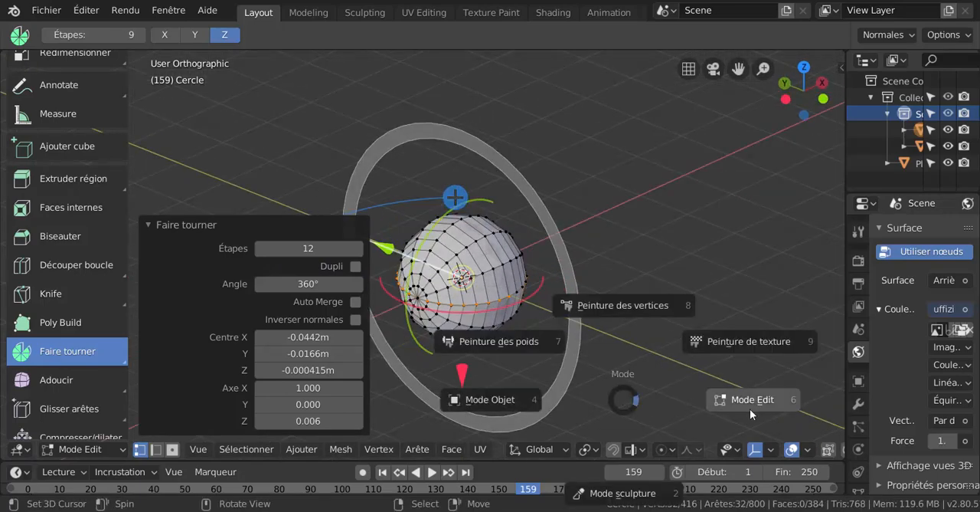
pyautogui.click(514, 399)
pyautogui.moveTo(540, 384); pyautogui.dragTo(471, 406, button='middle')
pyautogui.press('KP_7')
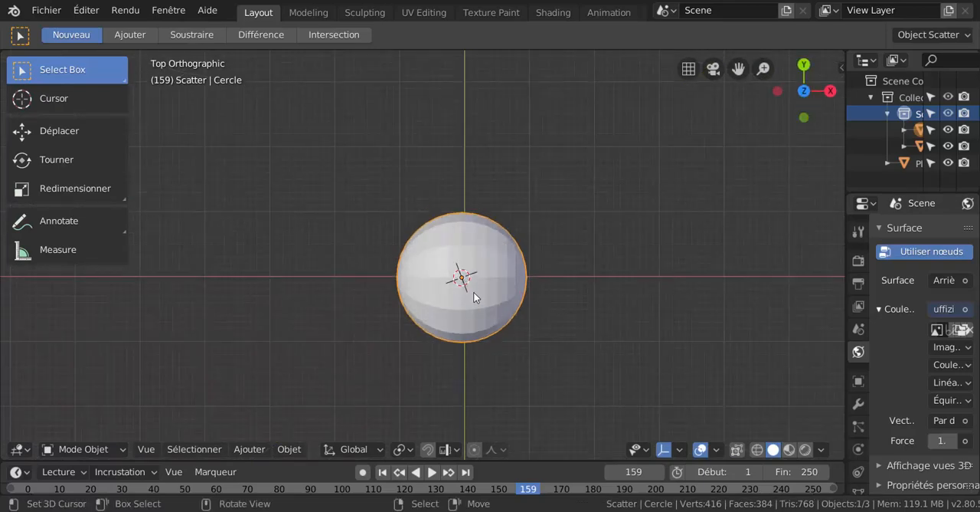
pyautogui.press('g')
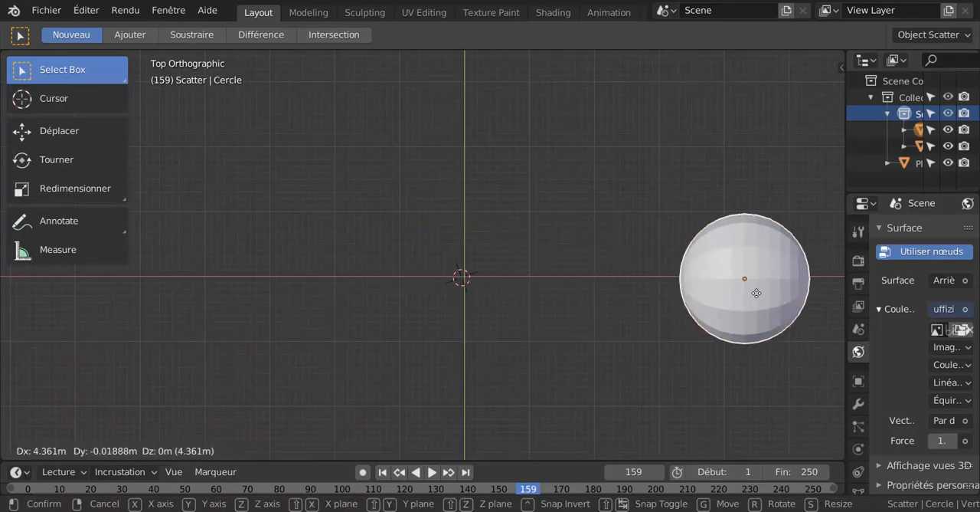
pyautogui.press('Return')
# - Set the sphere's origin to the 3D cursor
pyautogui.click(255, 452)
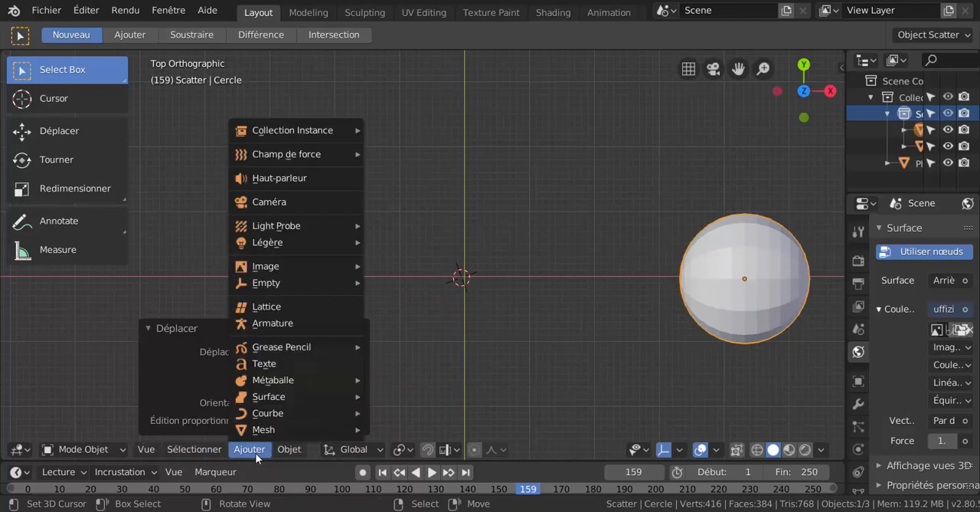
pyautogui.moveTo(282, 450)
pyautogui.moveTo(326, 413)
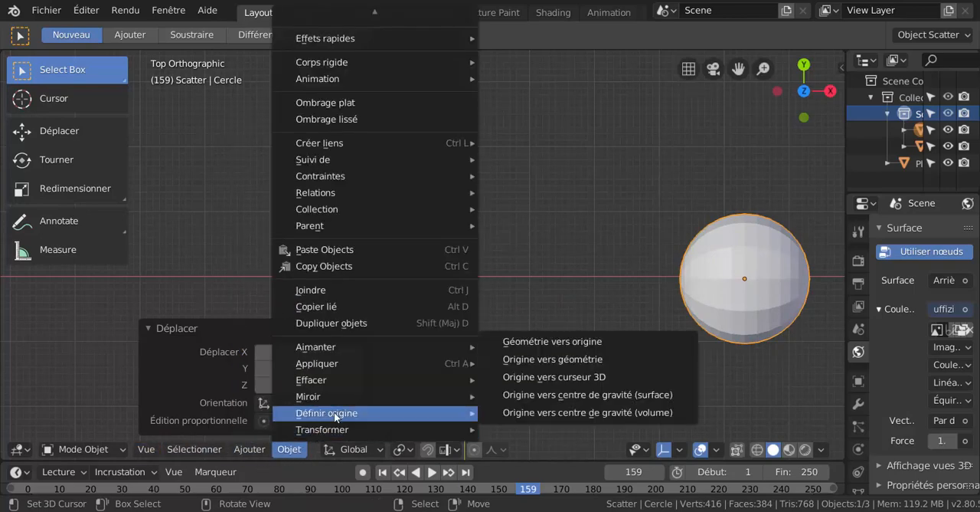
pyautogui.click(547, 378)
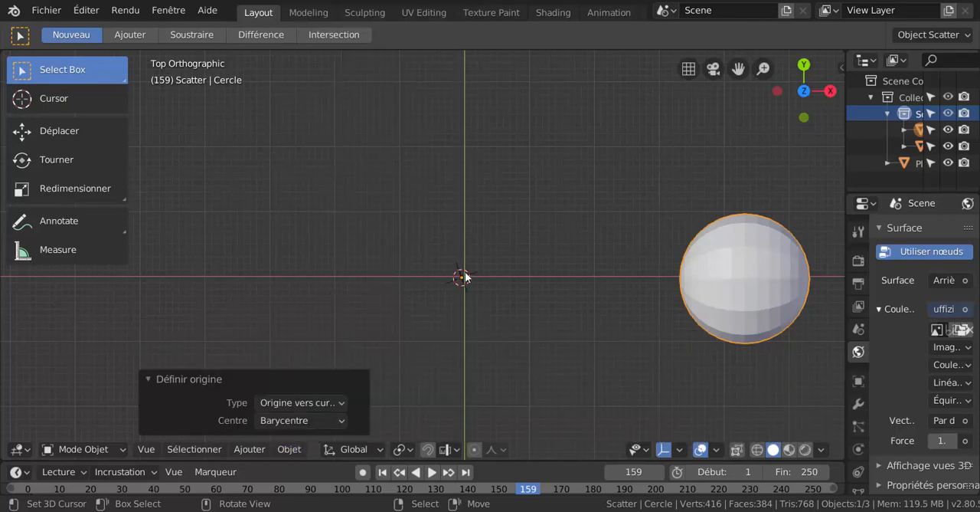
# - Try rotating the sphere around its relocated origin without keeping the rotation
pyautogui.scroll(-3, 552, 329)
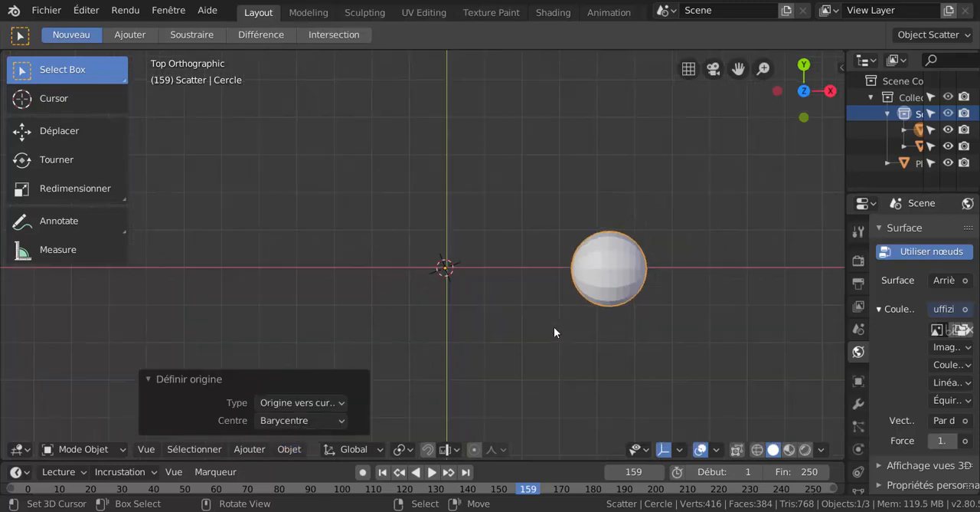
pyautogui.press('r')
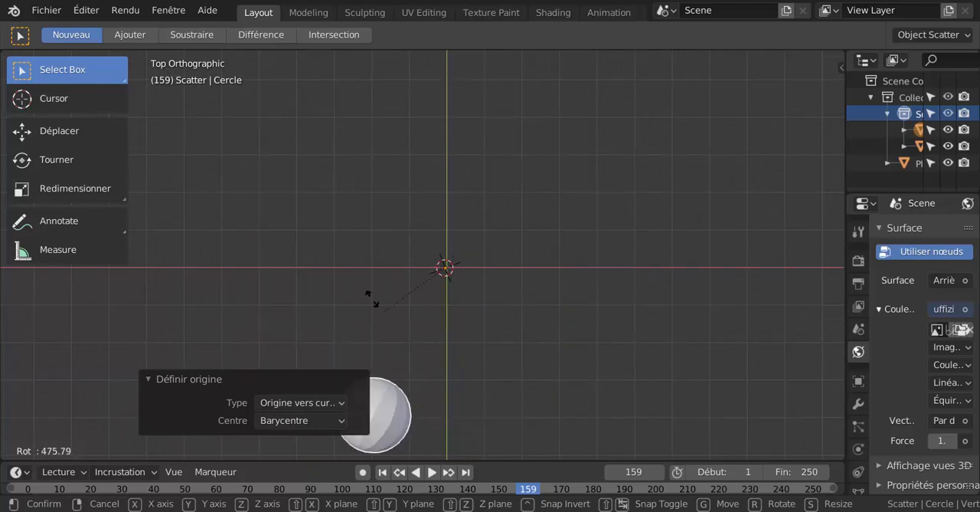
pyautogui.click(536, 329)
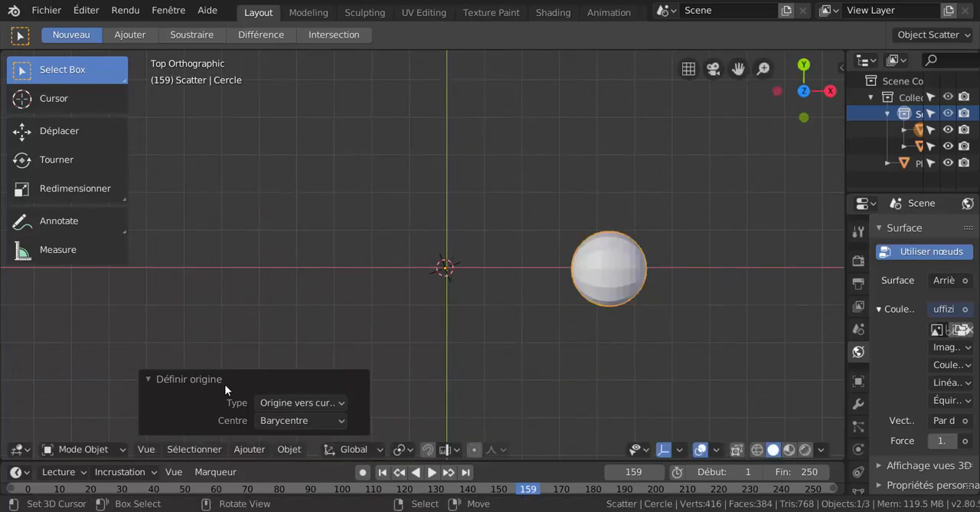
# - In Edit mode, select the whole sphere and spin it 360° in 12 steps around the Z axis in top view
pyautogui.press('Tab')
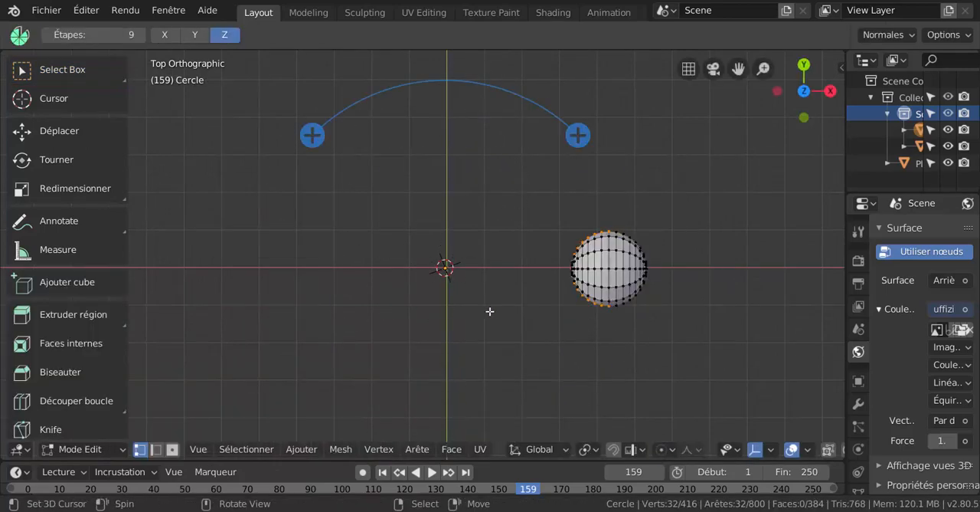
pyautogui.press('a')
pyautogui.hotkey('alt', 'a')
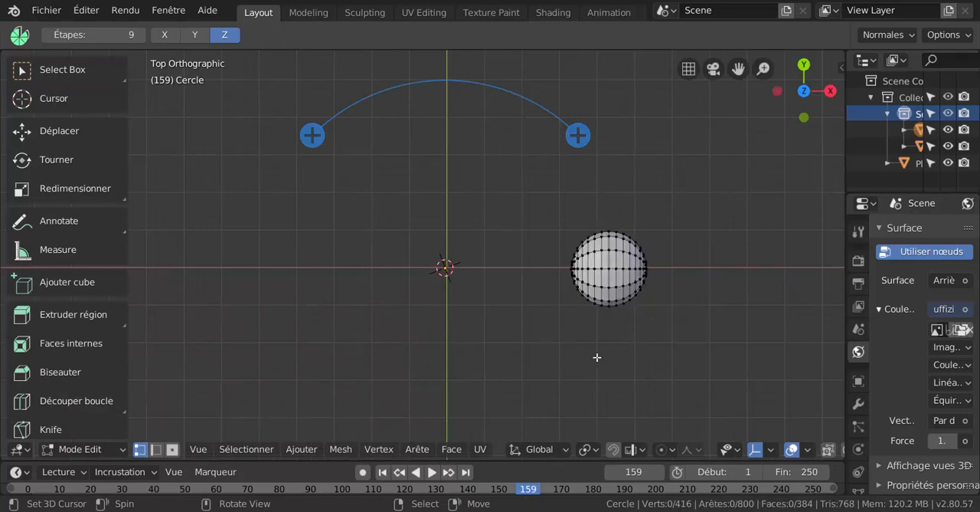
pyautogui.press('a')
pyautogui.scroll(-6, 66, 383)
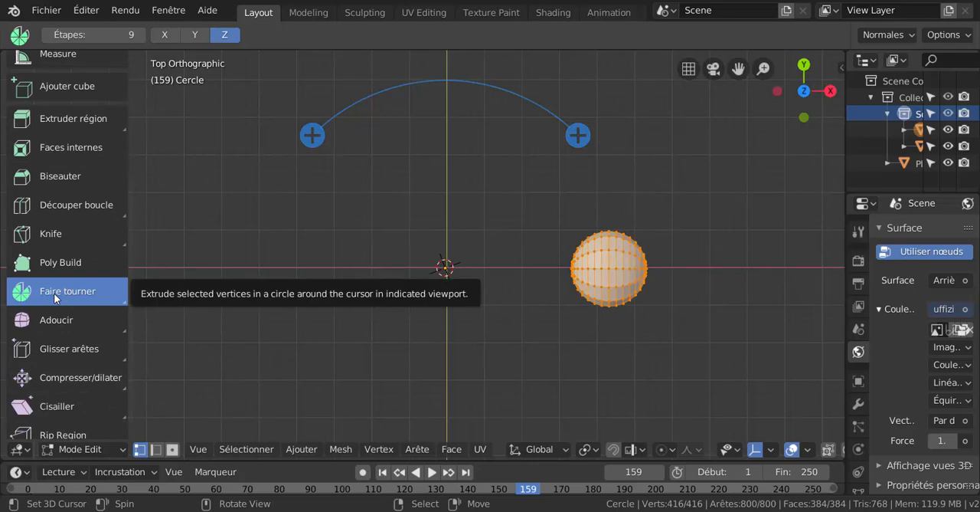
pyautogui.click(577, 135)
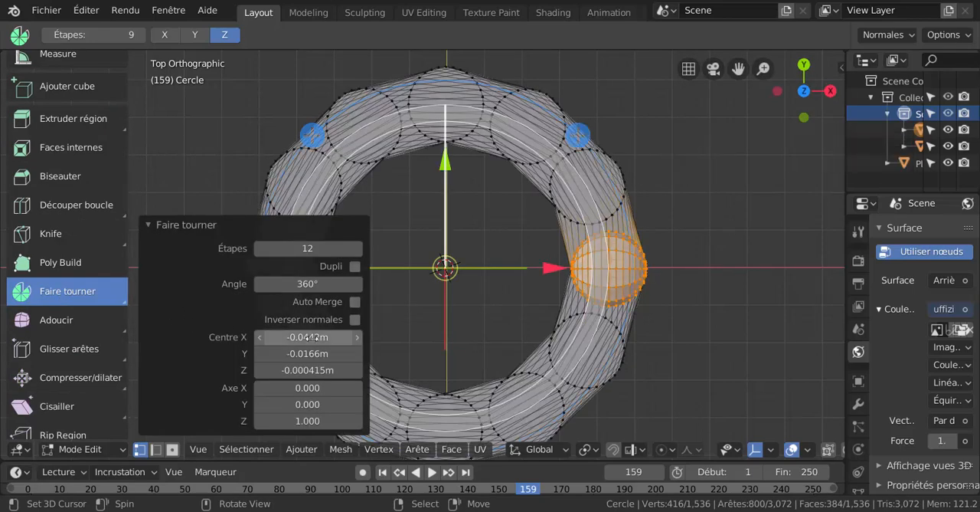
# - Turn on Dupli for the spin and reduce it to 6 steps to make separate sphere copies
pyautogui.moveTo(329, 248)
pyautogui.mouseDown()
pyautogui.moveTo(304, 248)
pyautogui.moveTo(337, 248)
pyautogui.mouseUp()
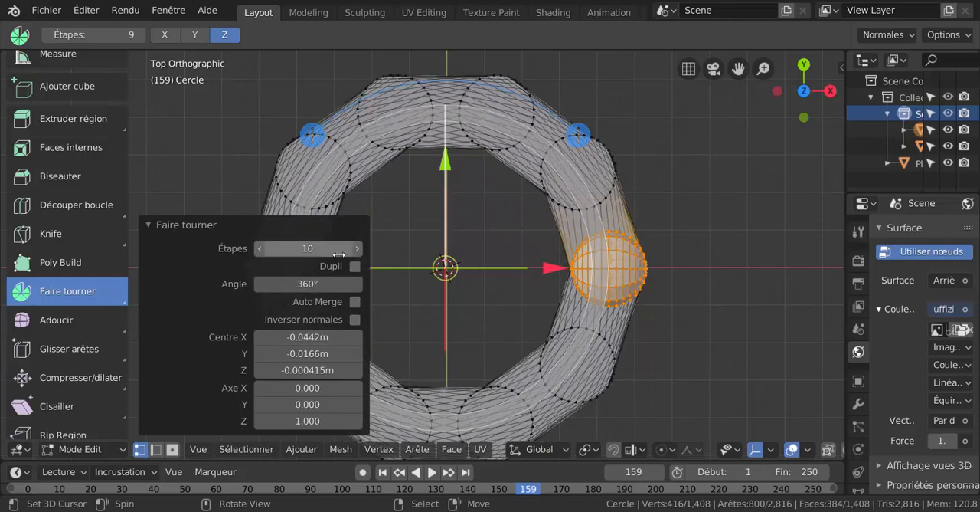
pyautogui.click(355, 266)
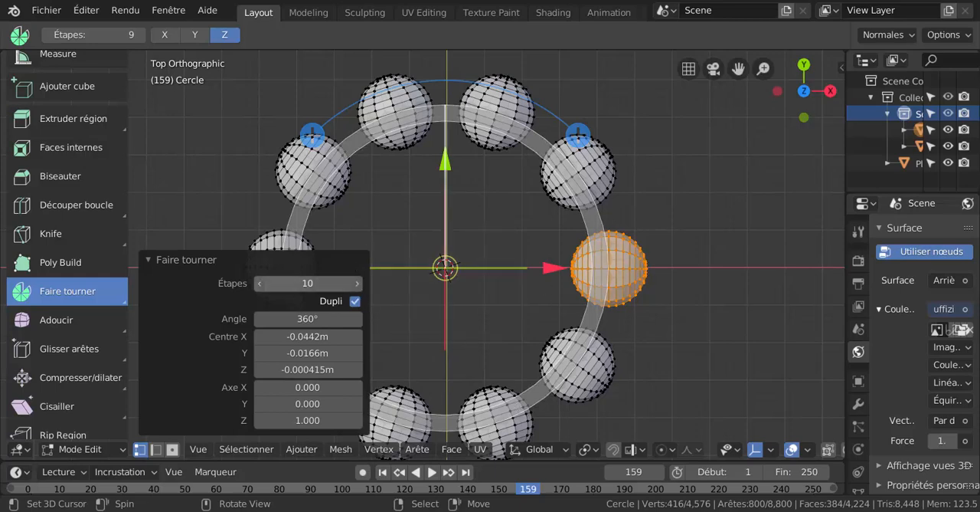
pyautogui.moveTo(307, 282); pyautogui.dragTo(282, 282)
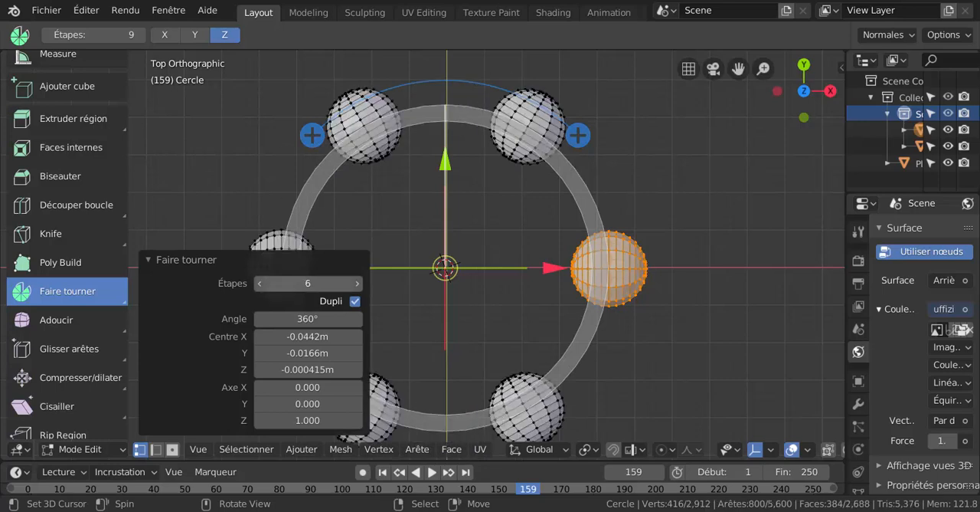
# - Set the spin angle to 180° so the sphere copies form a half circle
pyautogui.click(309, 318)
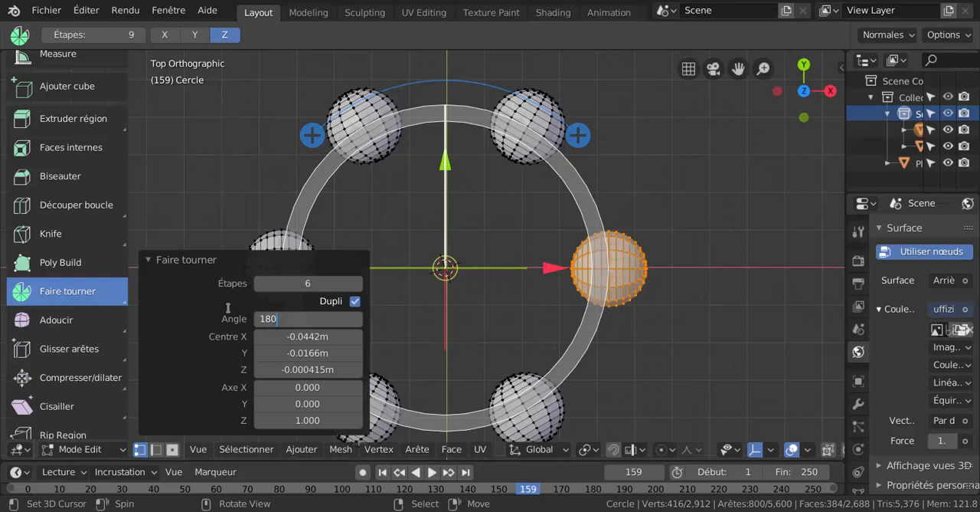
pyautogui.write('180')
pyautogui.press('Return')
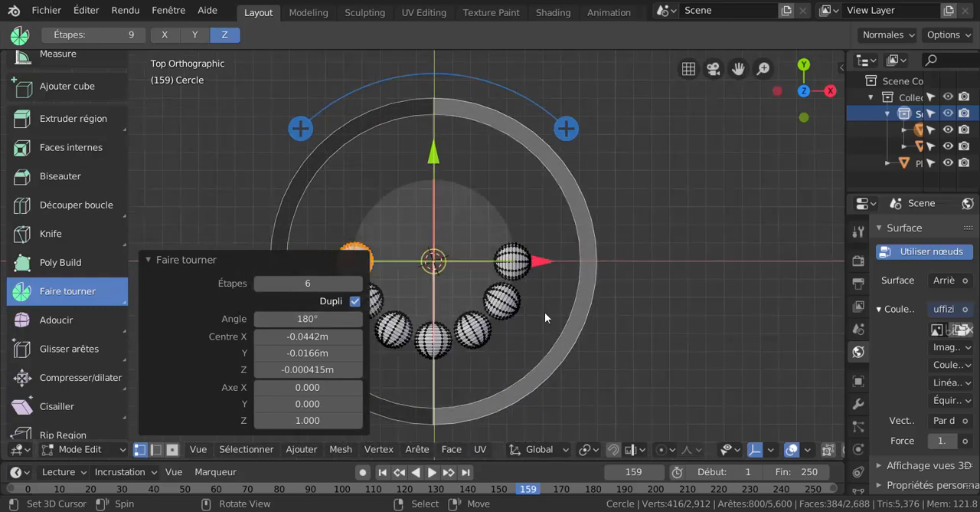
pyautogui.moveTo(611, 371); pyautogui.dragTo(682, 292, button='middle')
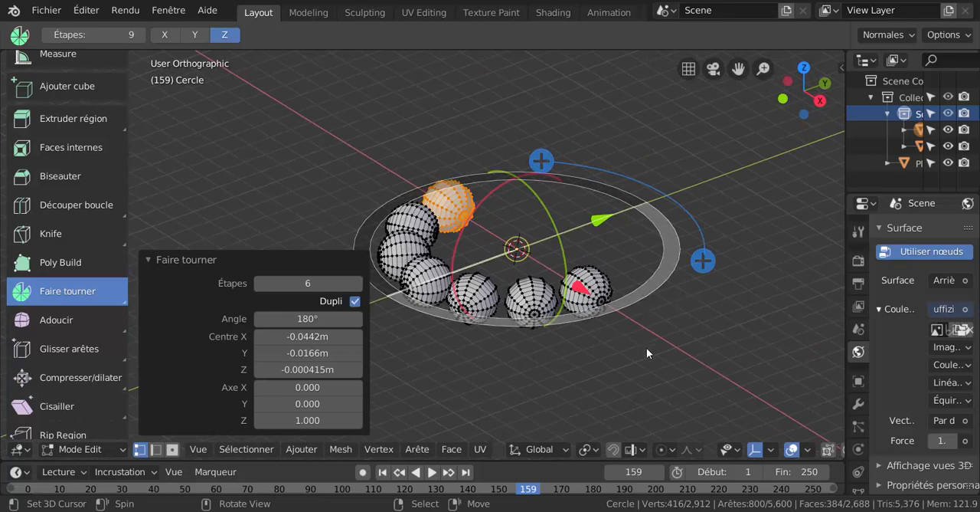
pyautogui.moveTo(646, 347); pyautogui.dragTo(647, 353, button='middle')
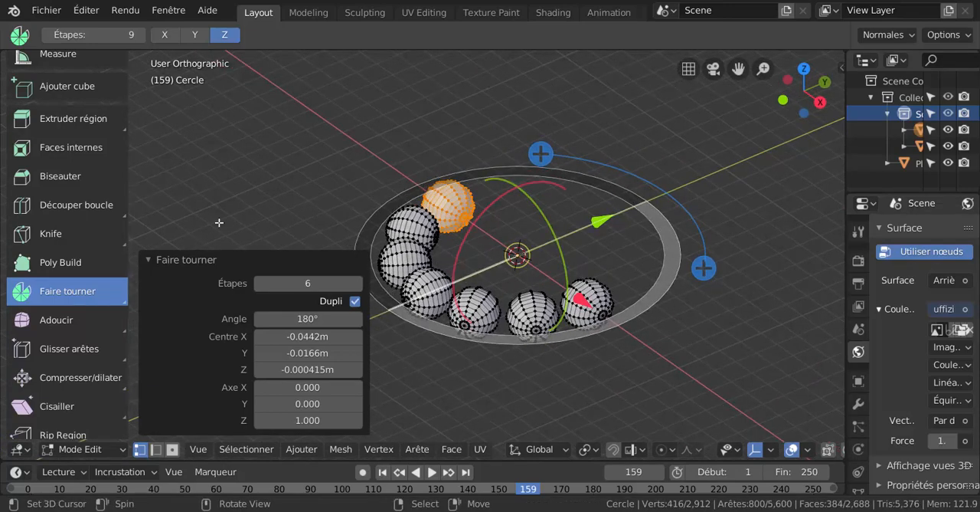
# - Collapse the spin settings and switch the half ring of spheres to Object mode
pyautogui.click(151, 257)
pyautogui.moveTo(268, 253); pyautogui.dragTo(313, 305, button='middle')
pyautogui.hotkey('ctrl', 'Tab')
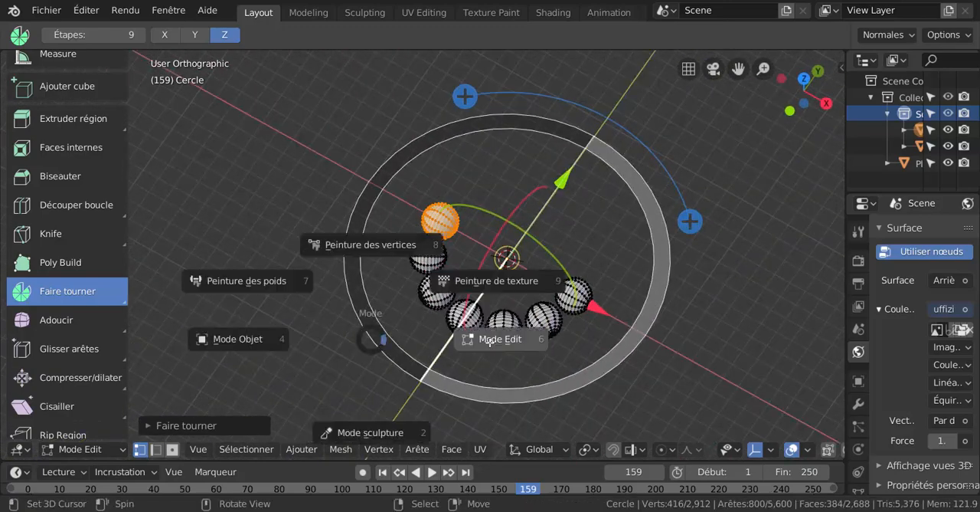
pyautogui.click(490, 341)
pyautogui.hotkey('ctrl', 'Tab')
pyautogui.click(625, 337)
pyautogui.hotkey('ctrl', 'Tab')
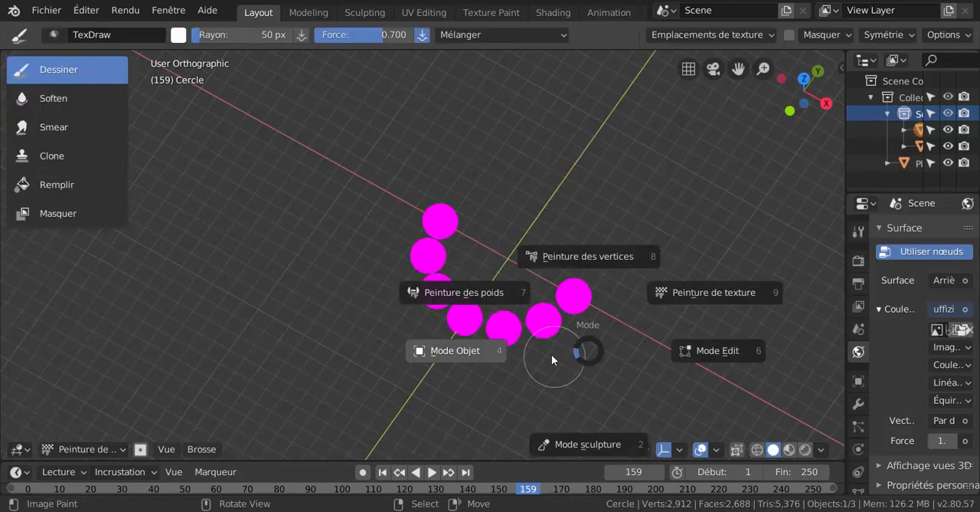
pyautogui.click(466, 347)
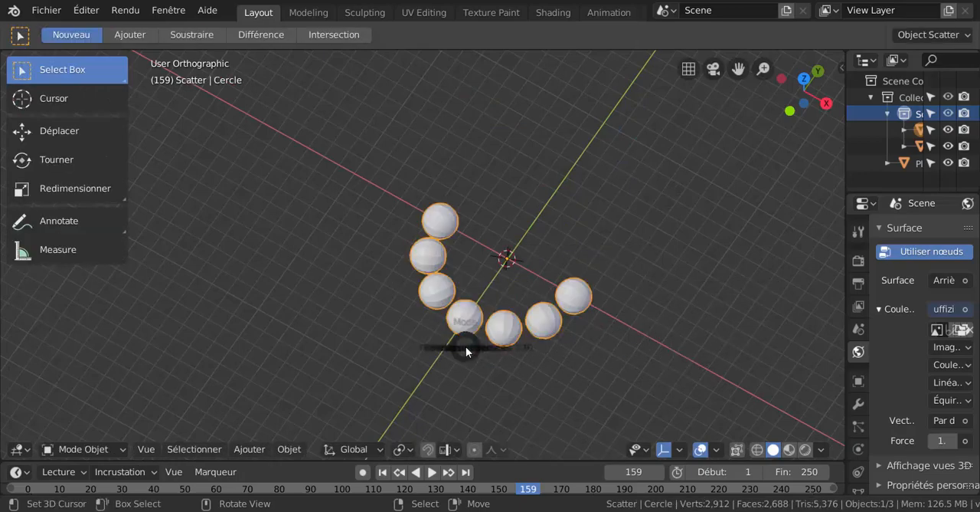
# - Examine the half ring of sphere copies around the 3D cursor from above, from the side and at oblique angles
pyautogui.hotkey('ctrl', 'Tab')
pyautogui.press('Escape')
pyautogui.moveTo(629, 332); pyautogui.dragTo(518, 381, button='middle')
pyautogui.scroll(4, 519, 381)
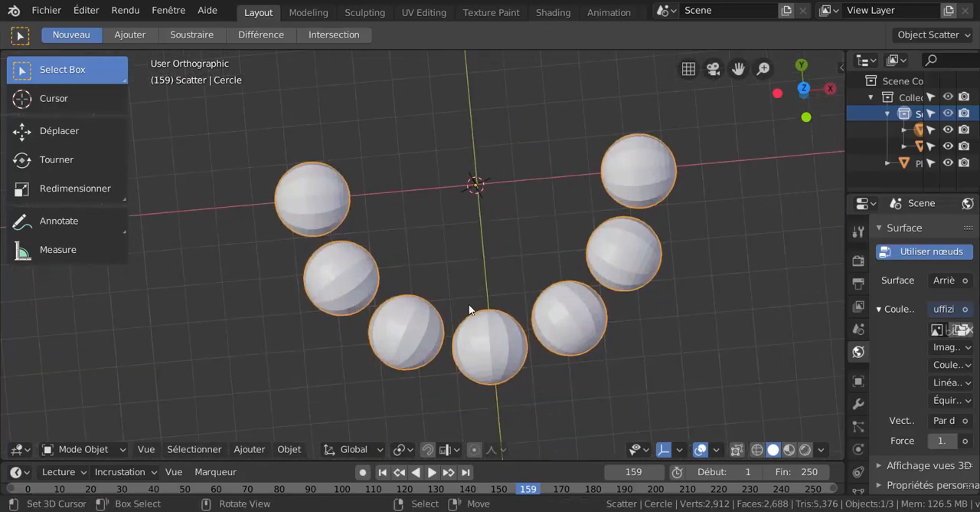
pyautogui.moveTo(469, 309); pyautogui.dragTo(458, 294, button='middle')
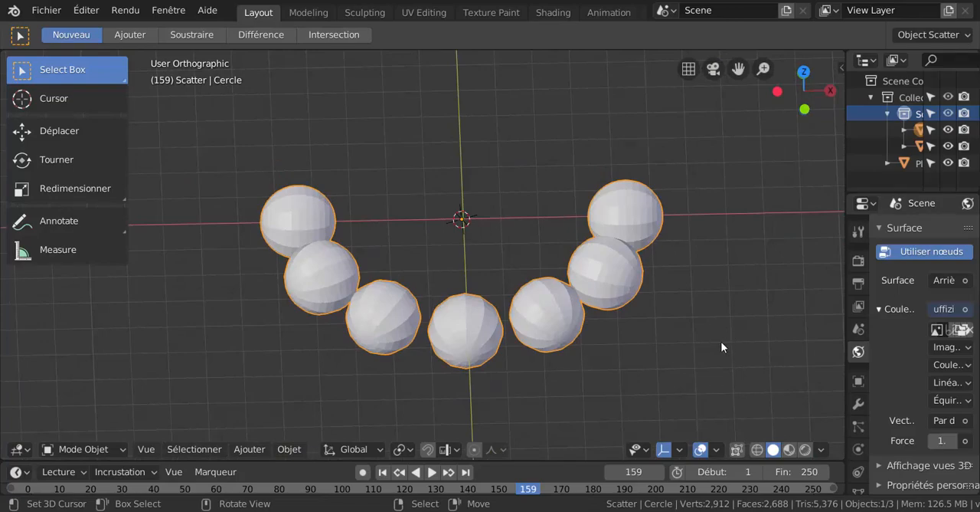
pyautogui.moveTo(735, 322); pyautogui.dragTo(597, 303, button='middle')
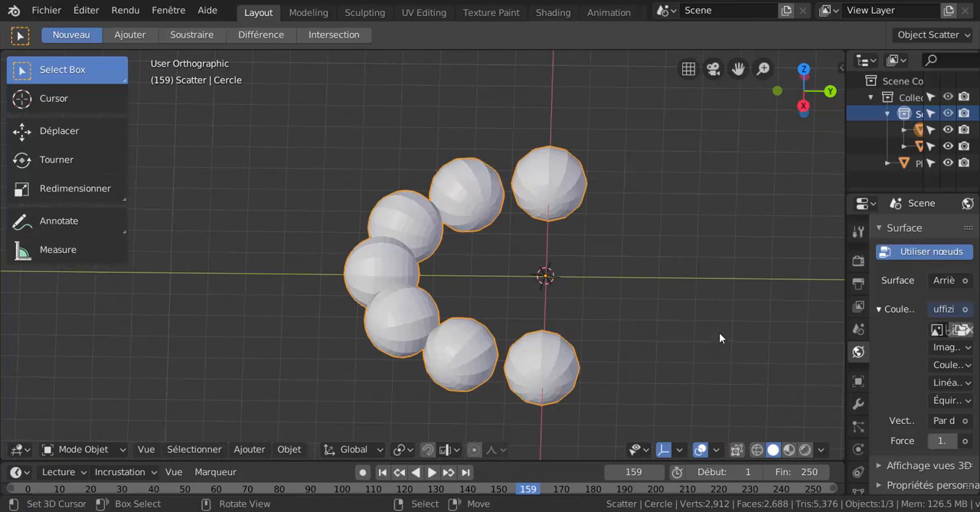
pyautogui.keyDown('shift'); pyautogui.moveTo(719, 334); pyautogui.dragTo(657, 349, button='middle'); pyautogui.keyUp('shift')
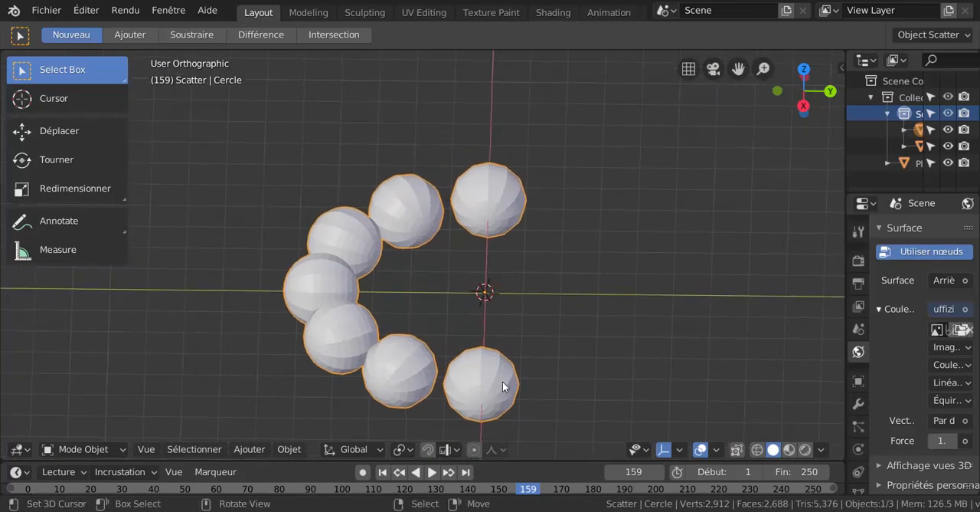
pyautogui.moveTo(616, 389); pyautogui.dragTo(709, 376, button='middle')
pyautogui.moveTo(624, 330); pyautogui.dragTo(652, 327, button='middle')
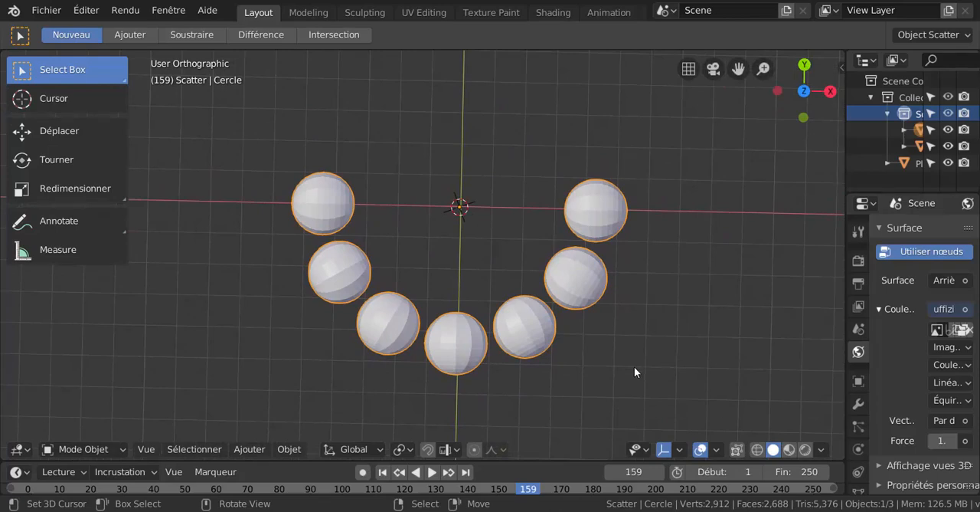
pyautogui.moveTo(634, 372); pyautogui.dragTo(646, 300, button='middle')
pyautogui.scroll(4, 578, 342)
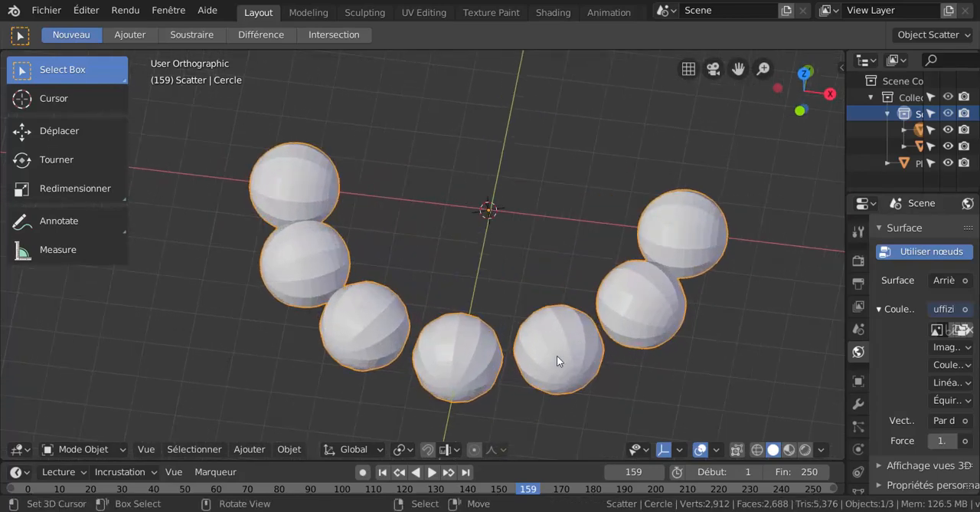
pyautogui.moveTo(556, 356); pyautogui.dragTo(576, 345, button='middle')
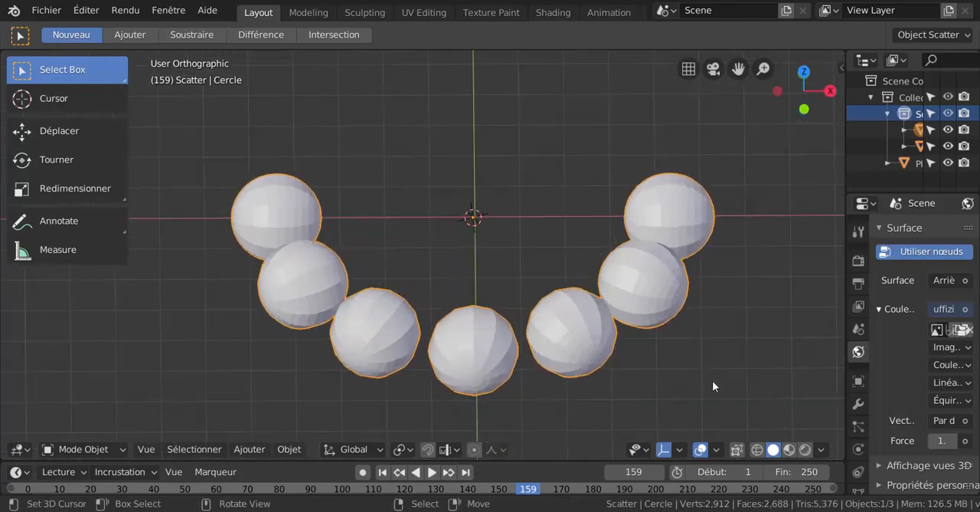
pyautogui.moveTo(745, 370); pyautogui.dragTo(734, 382, button='middle')
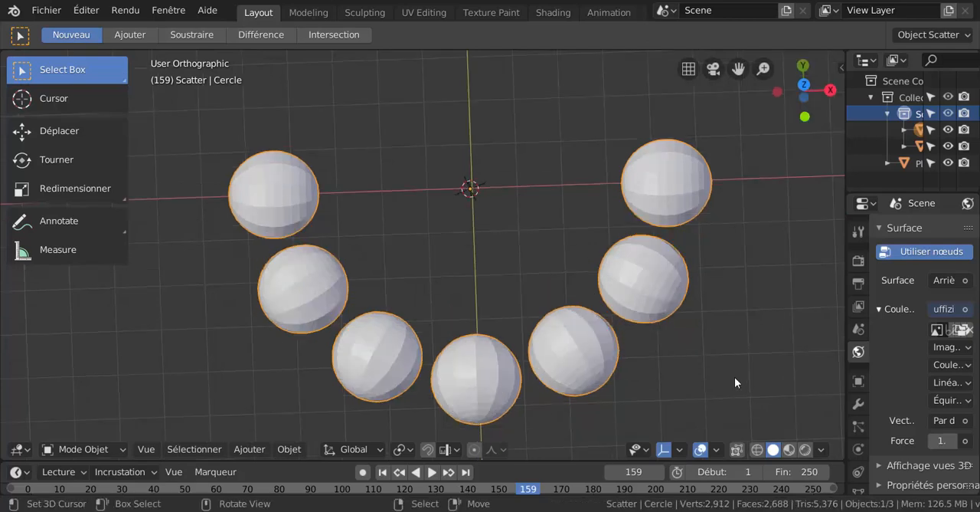